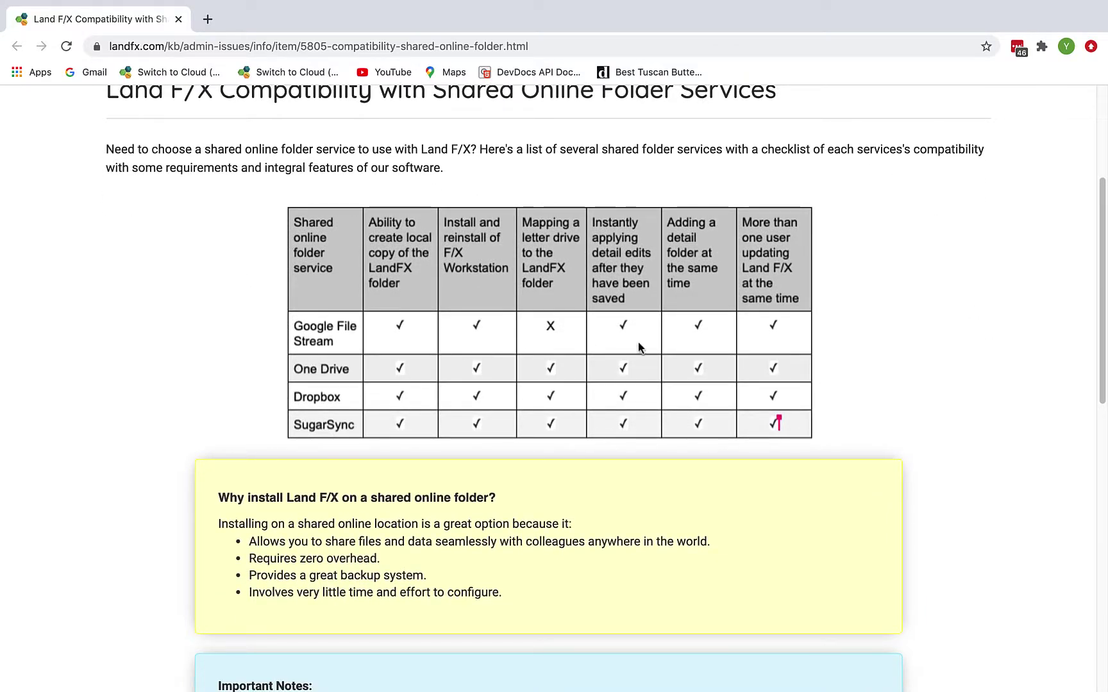
- Examine the compatibility table for shared online folder services and the accompanying notes on the Land F/X page
scroll(324, 450, "down", 1)
scroll(324, 445, "down", 1)
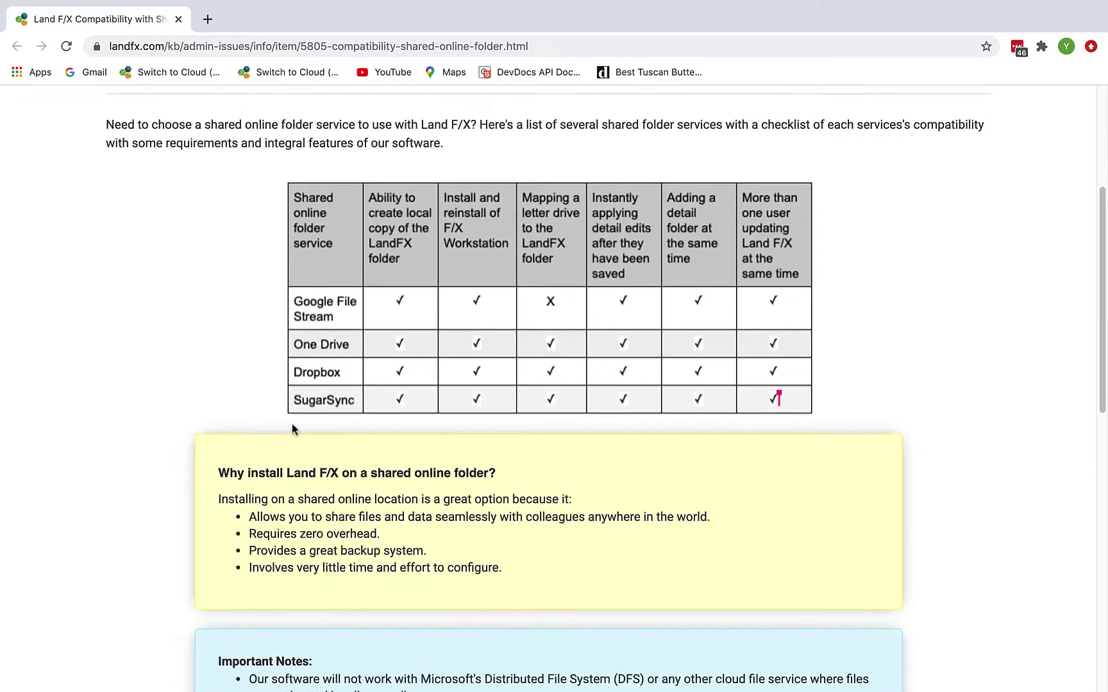
scroll(142, 416, "down", 8)
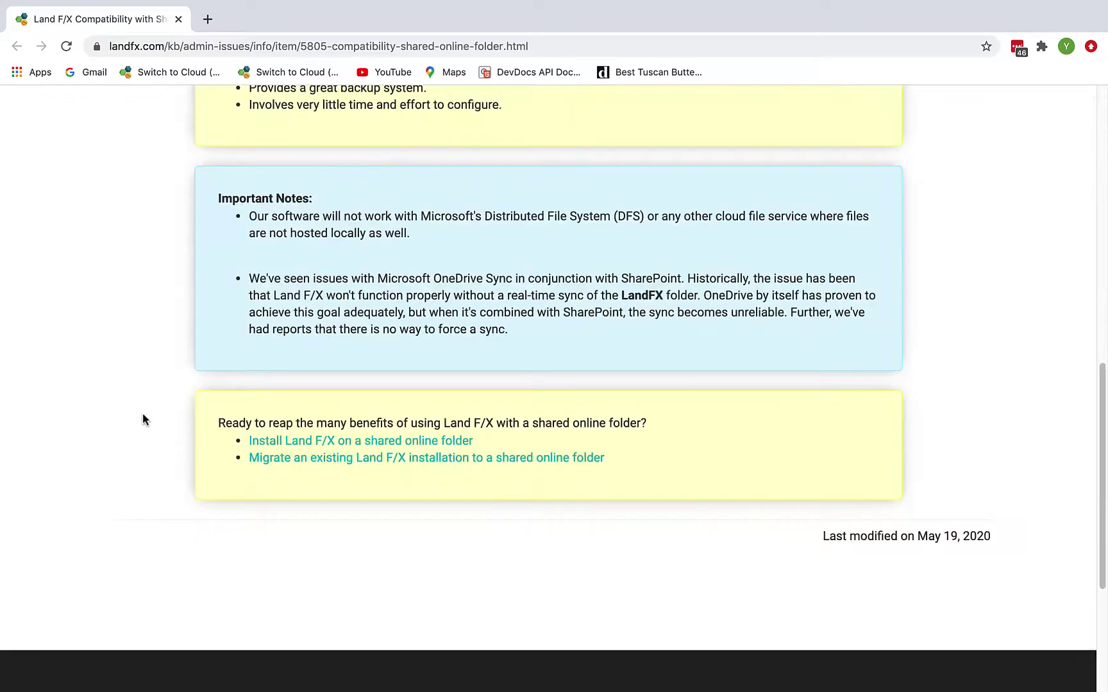
scroll(156, 445, "up", 10)
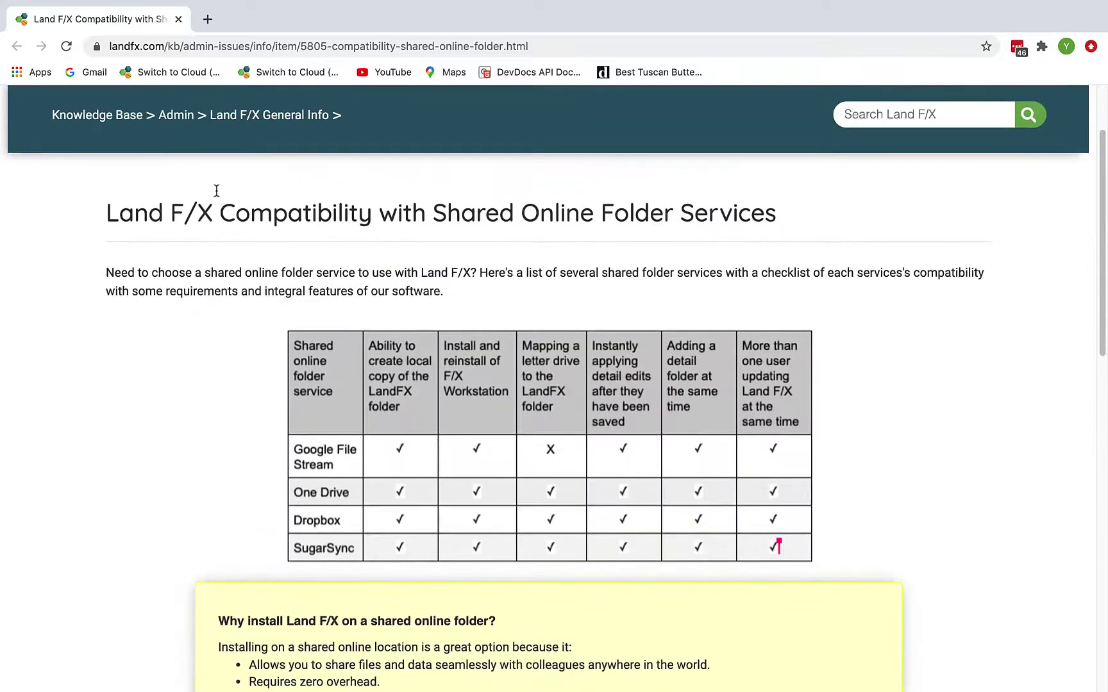
scroll(289, 160, "up", 2)
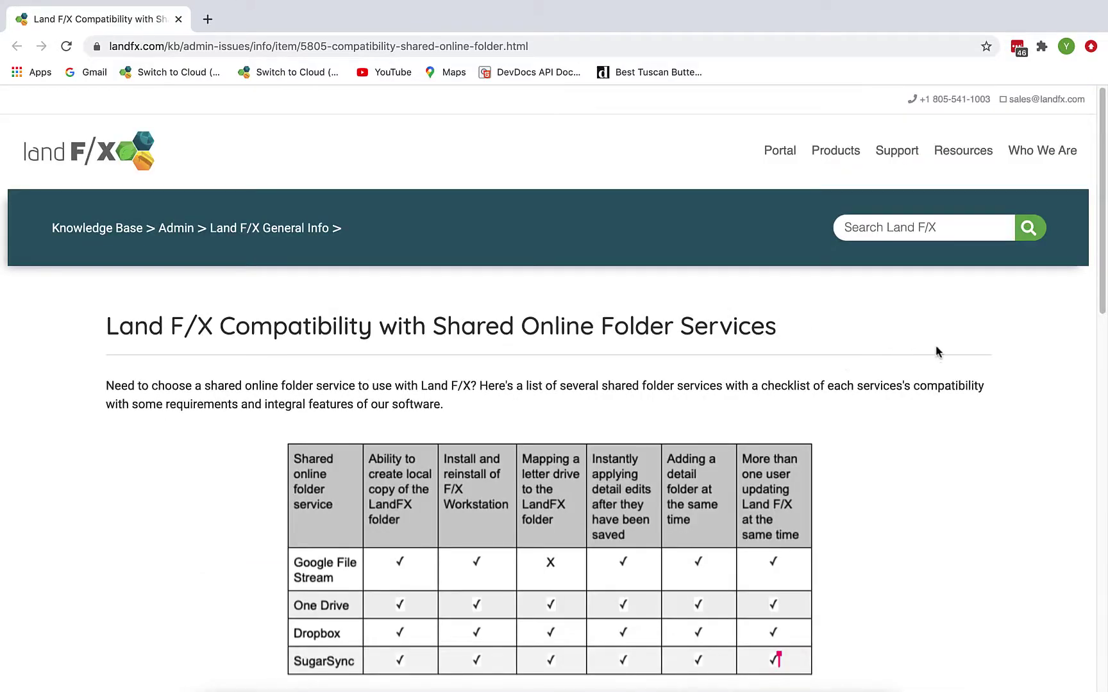
scroll(992, 331, "down", 3)
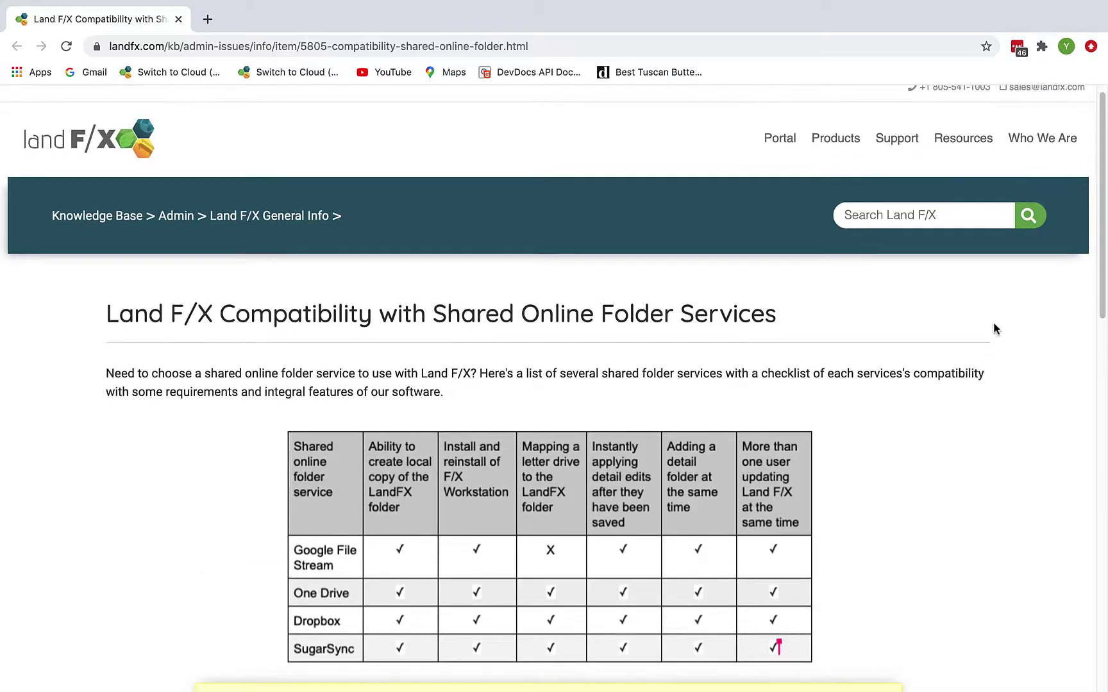
scroll(994, 329, "down", 1)
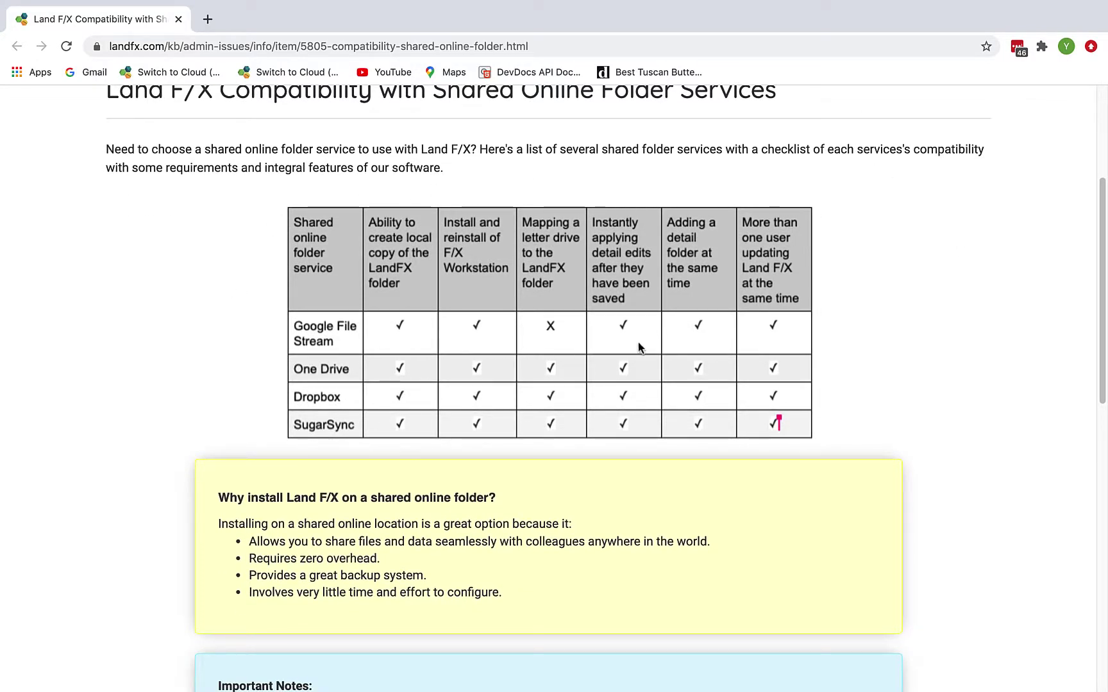
scroll(325, 450, "down", 1)
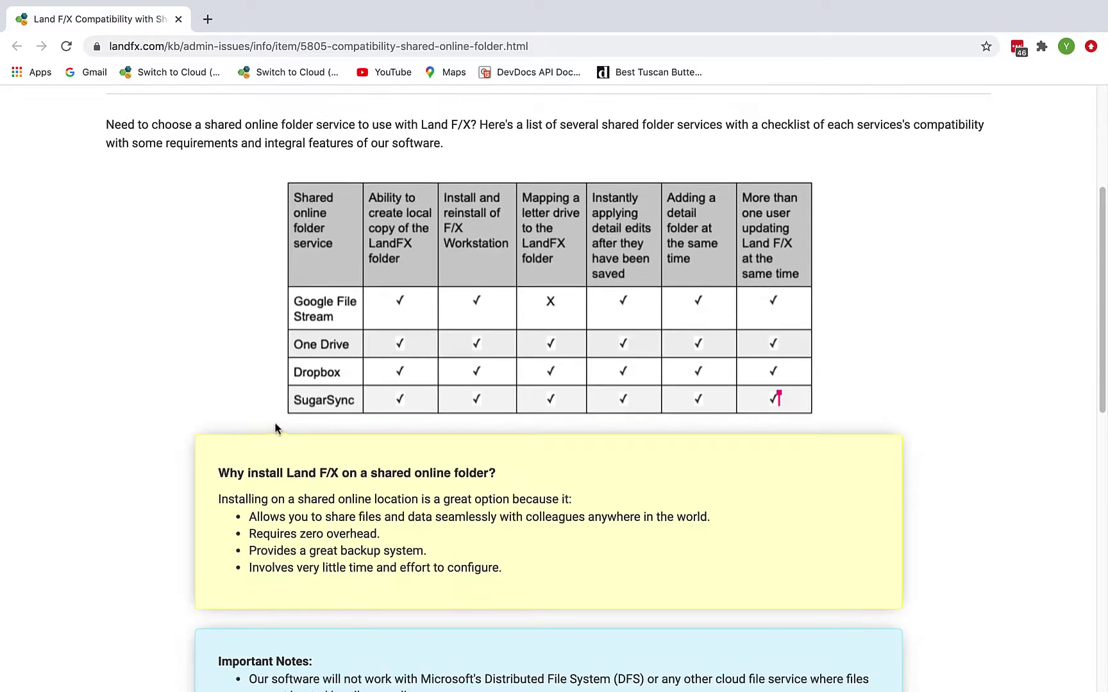
scroll(134, 418, "down", 1)
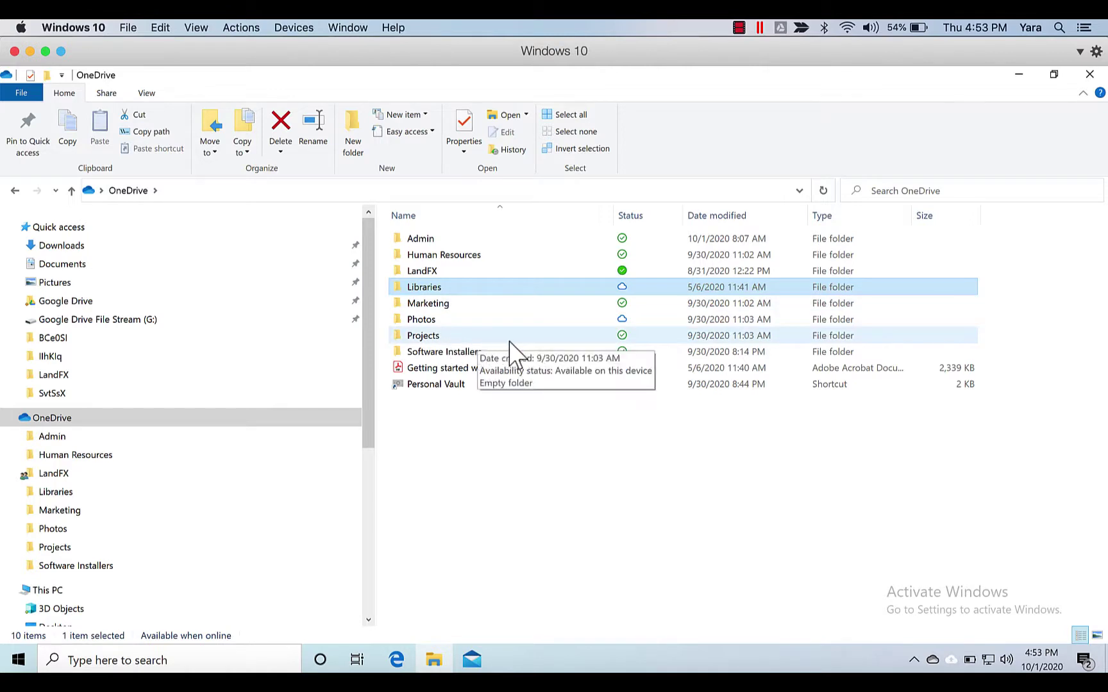
- Switch to File Explorer and look over the category folders in OneDrive, such as Projects, Libraries, Human Resources and Marketing
left_click(564, 340)
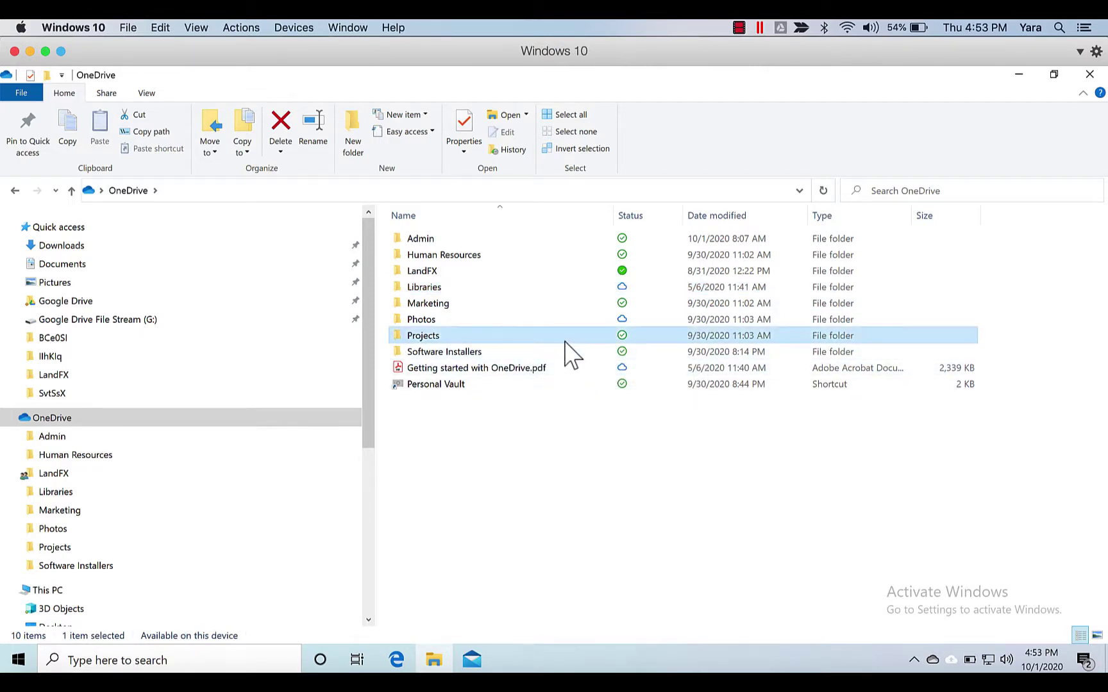
left_click(557, 292)
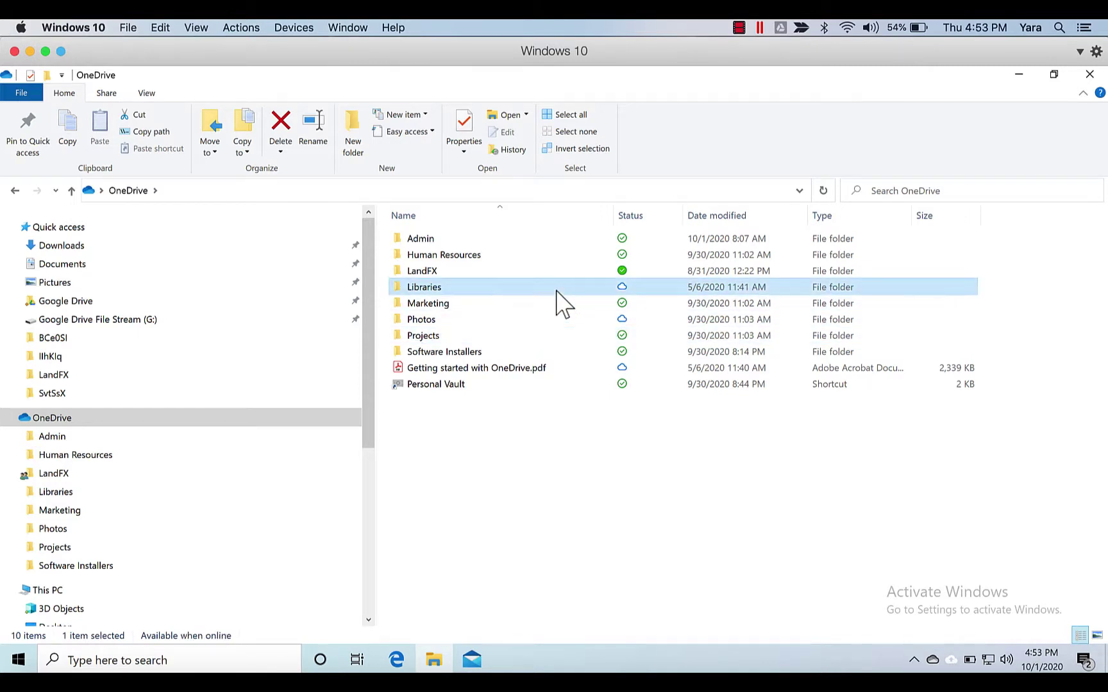
left_click(558, 257)
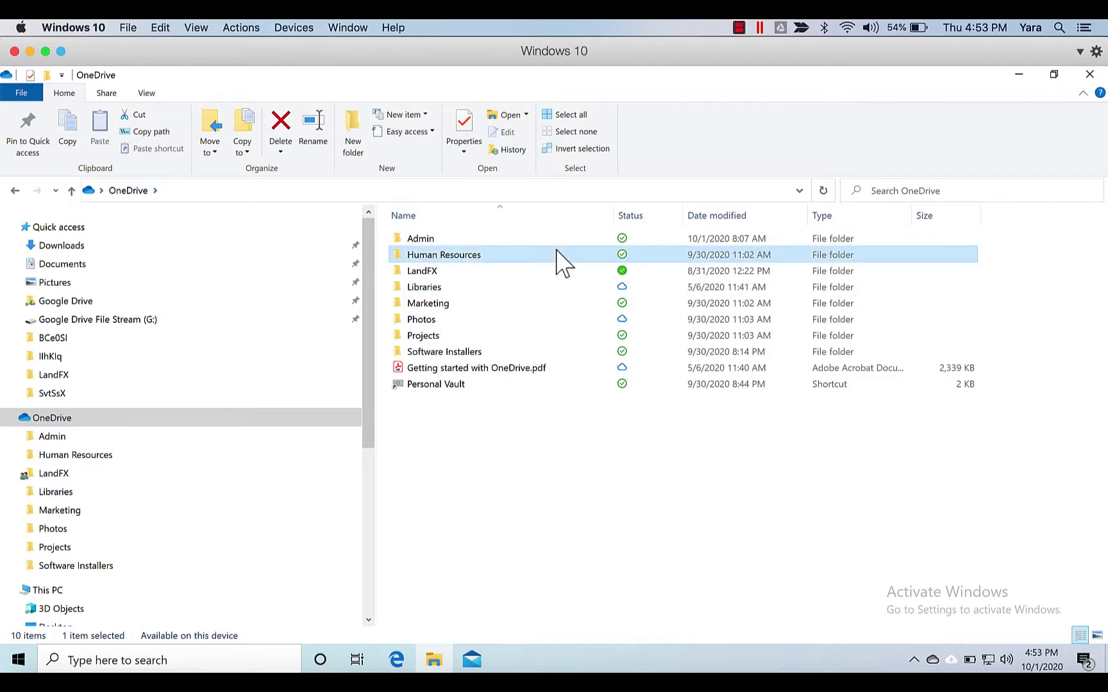
left_click(547, 308)
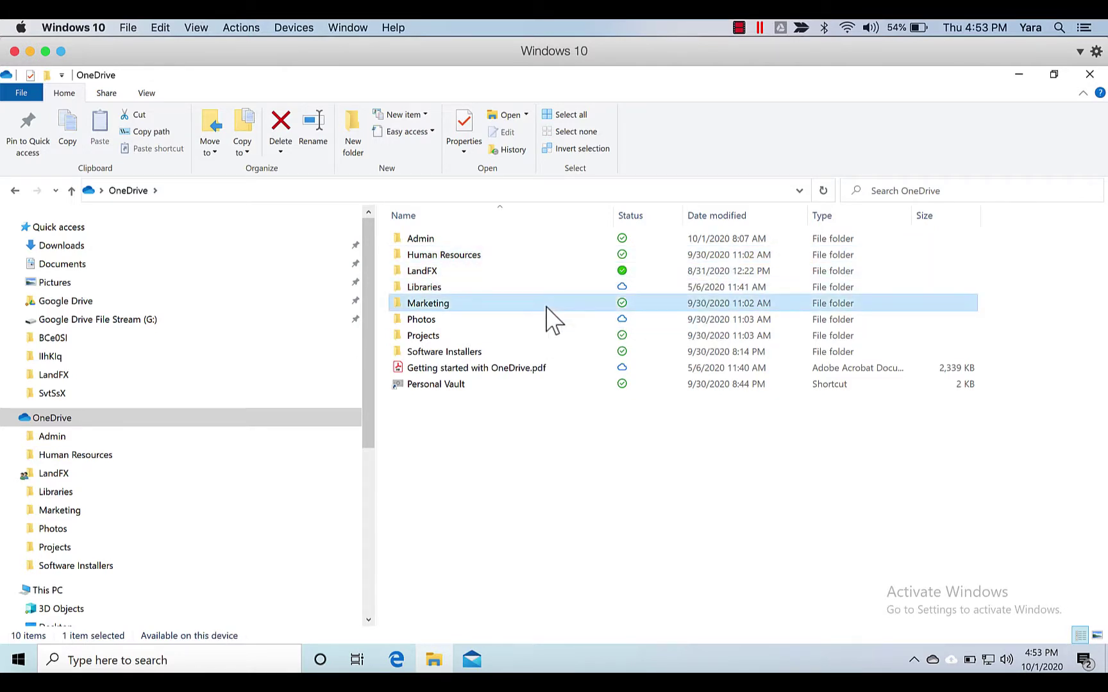
left_click(542, 353)
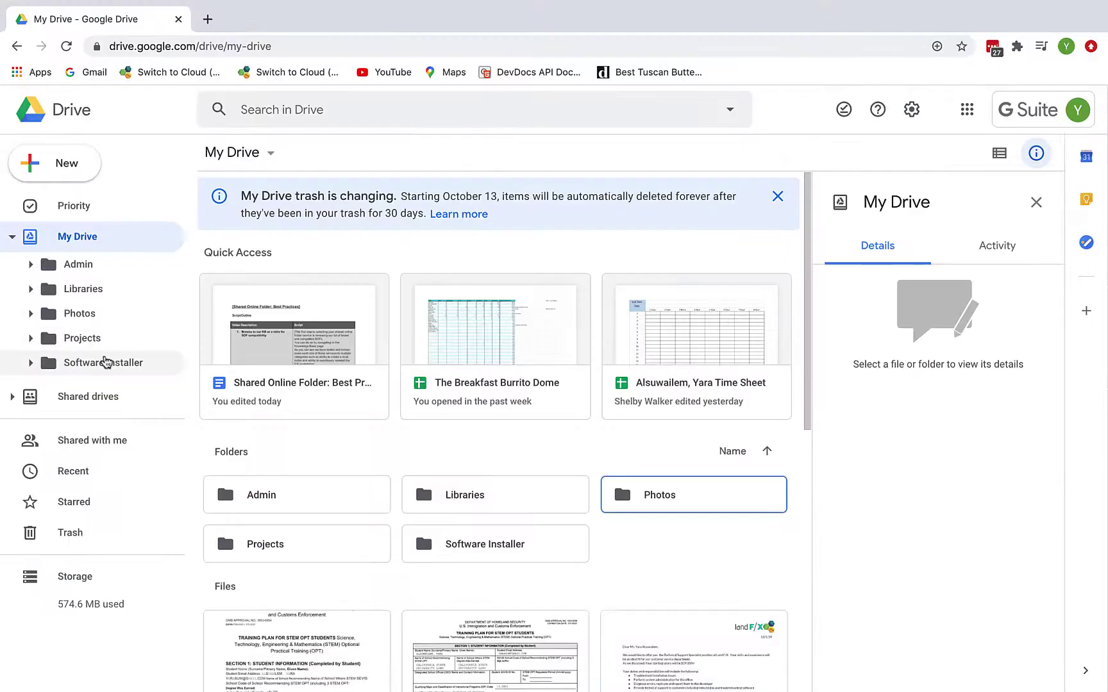
- Switch to Google Drive and change the Software Installer folder's color to Cardinal red
right_click(106, 363)
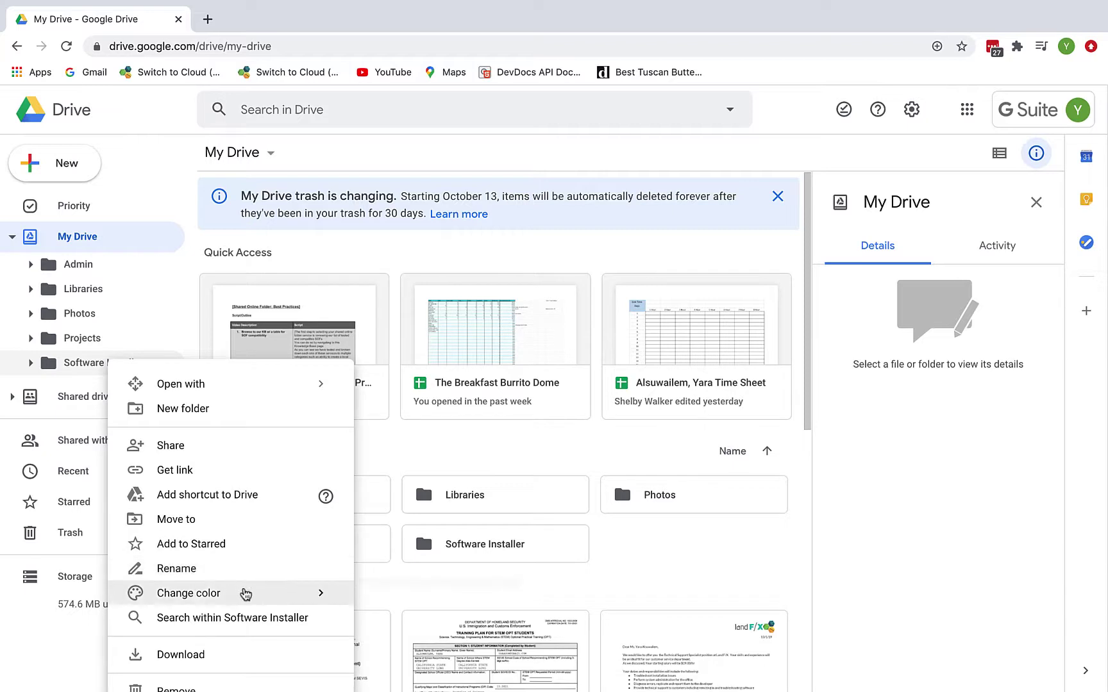
mouse_move(248, 596)
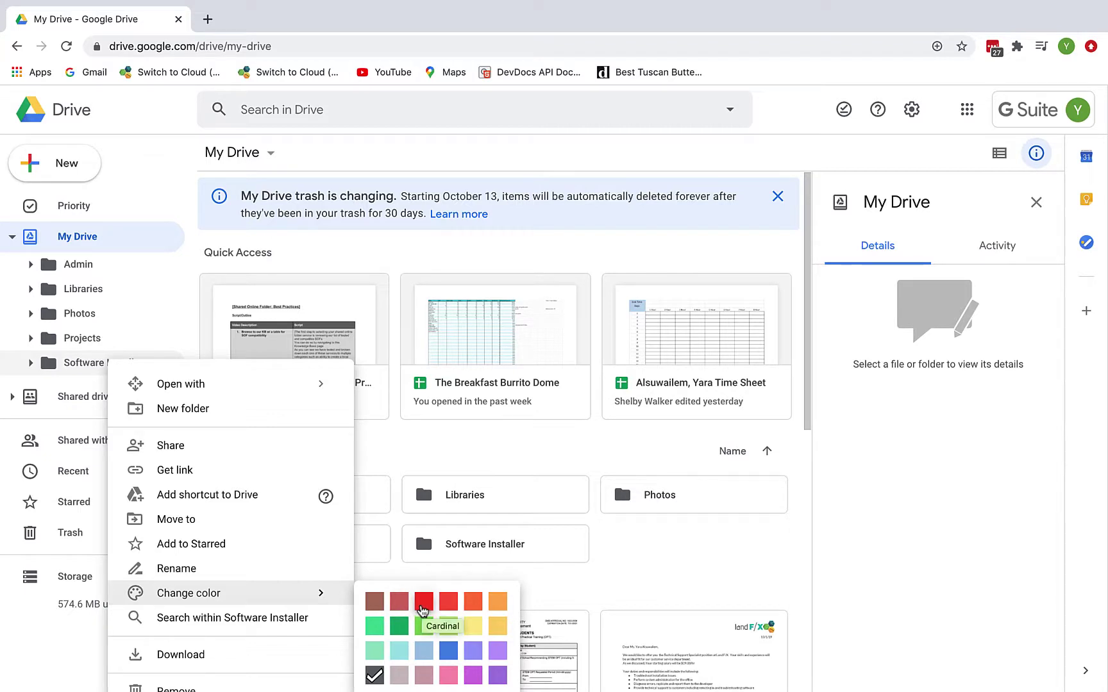
left_click(423, 601)
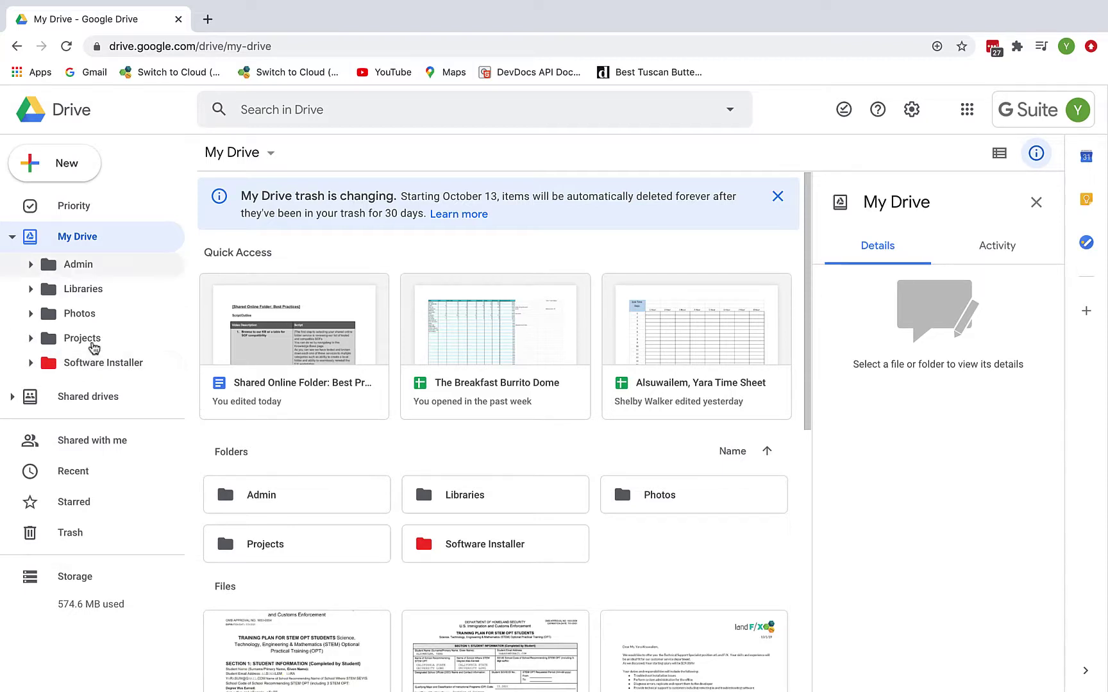
- Change the Libraries folder's color to bright green
right_click(103, 290)
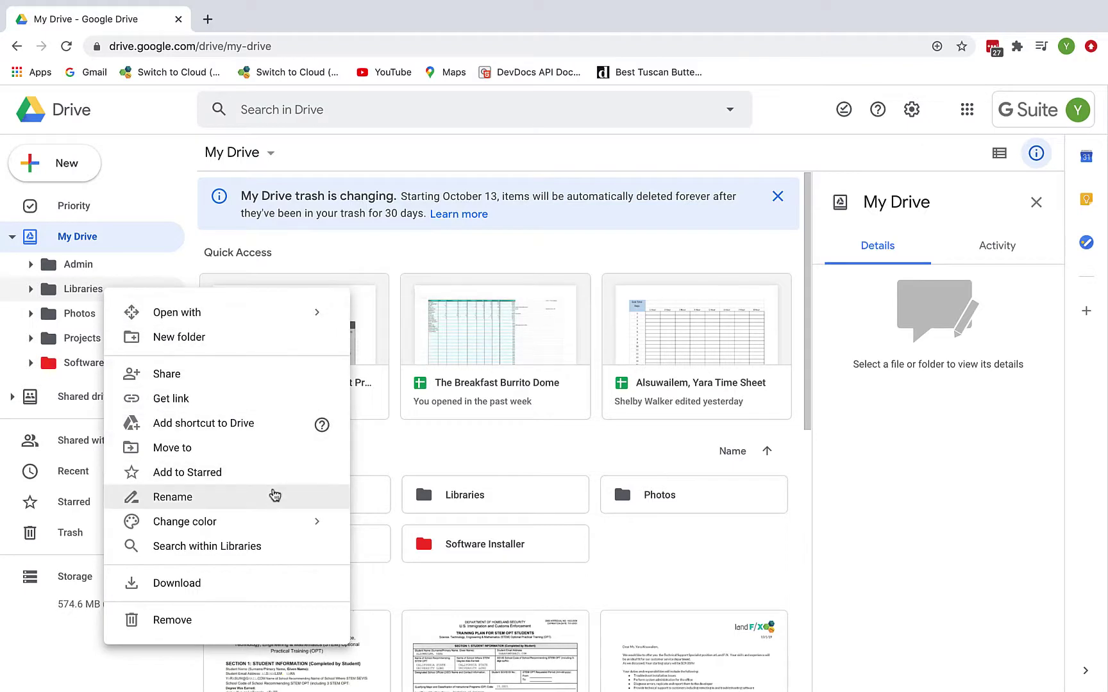
mouse_move(279, 523)
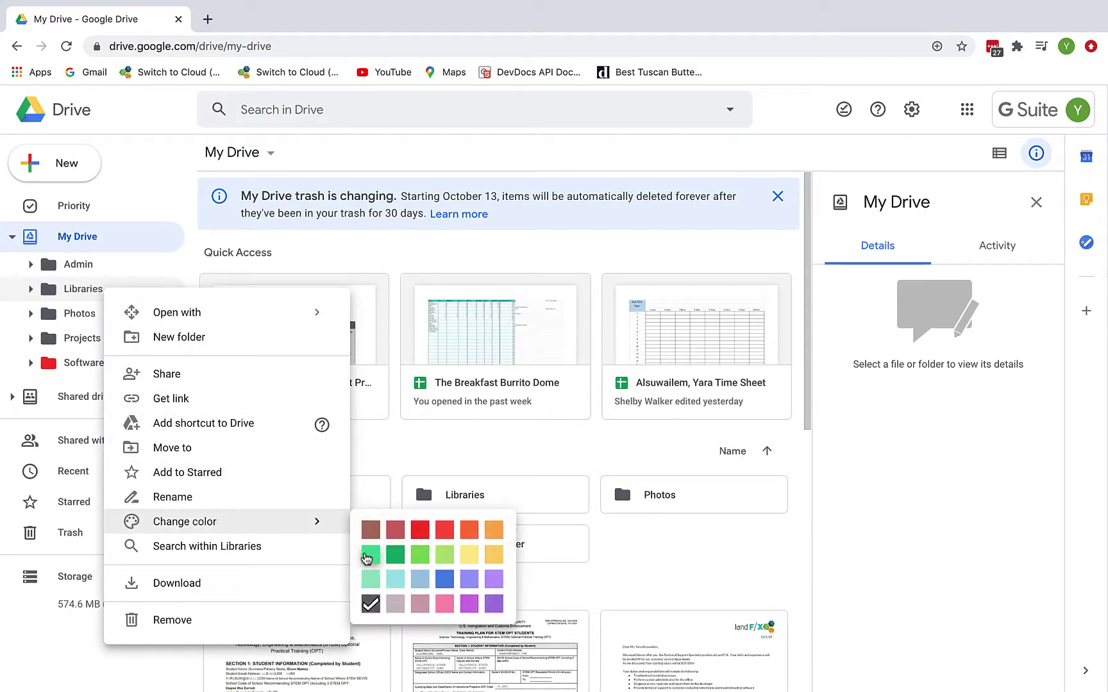
left_click(369, 555)
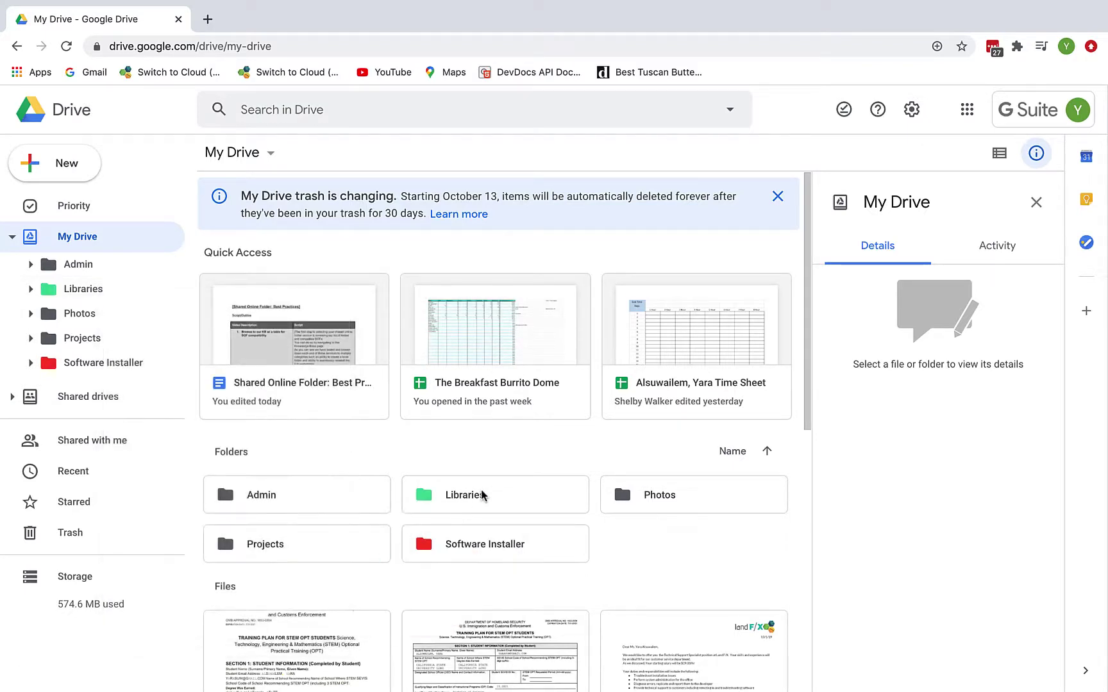
- Switch to File Explorer and open the network sharing settings of the LandFX folder in OneDrive
mouse_move(64, 3)
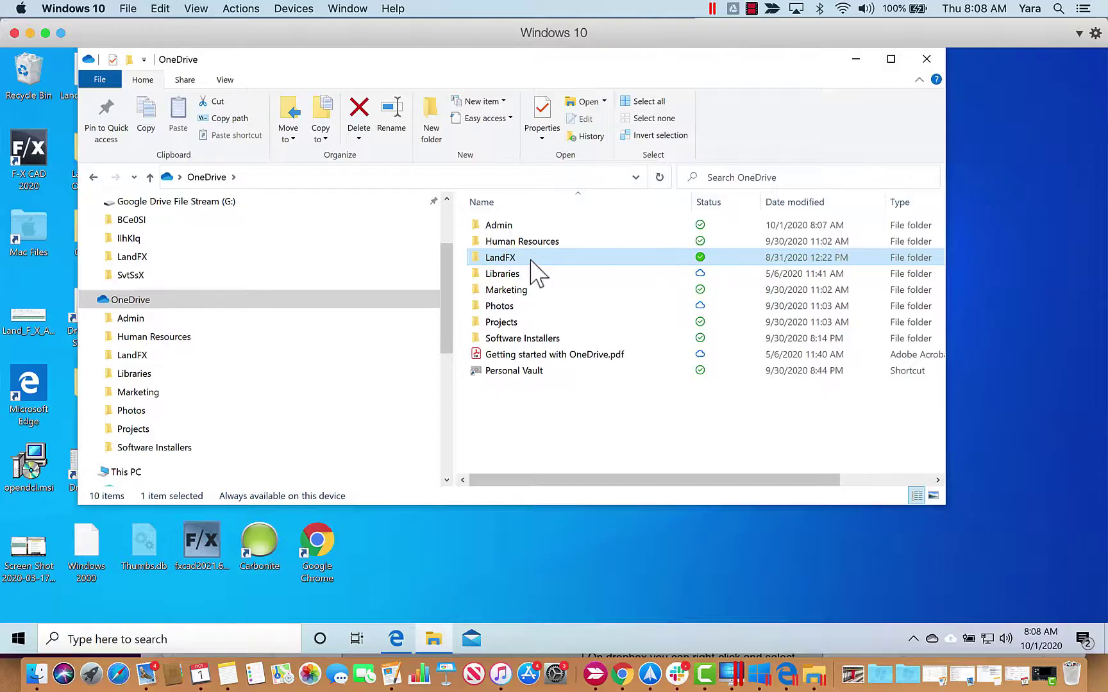
left_click(532, 257)
right_click(532, 257)
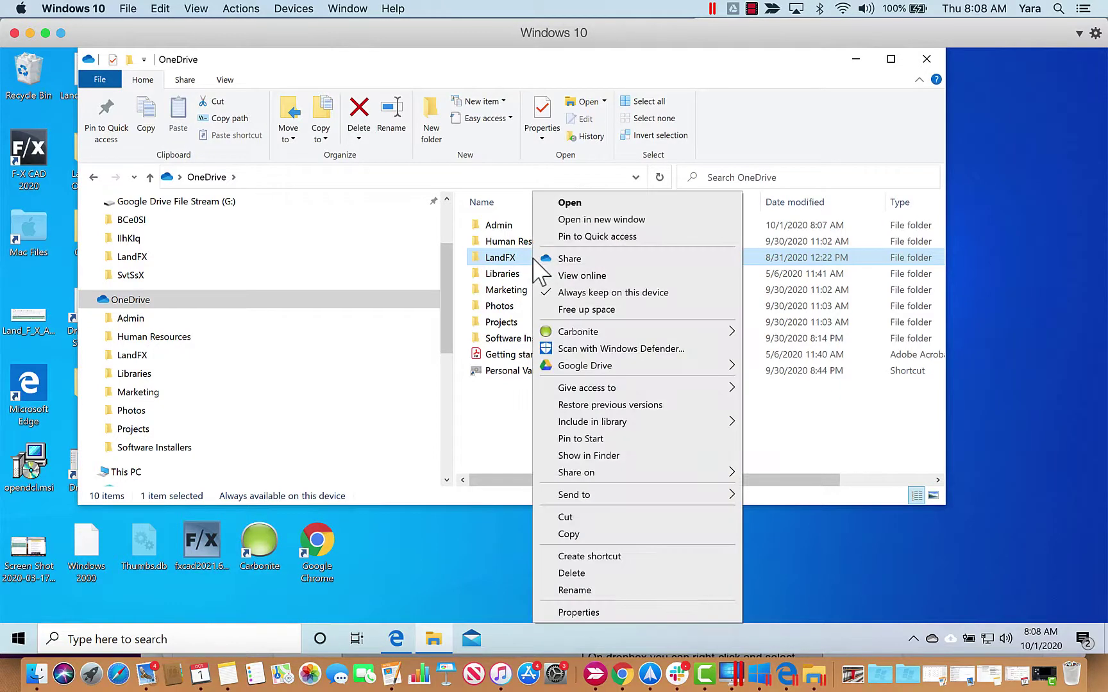
left_click(577, 612)
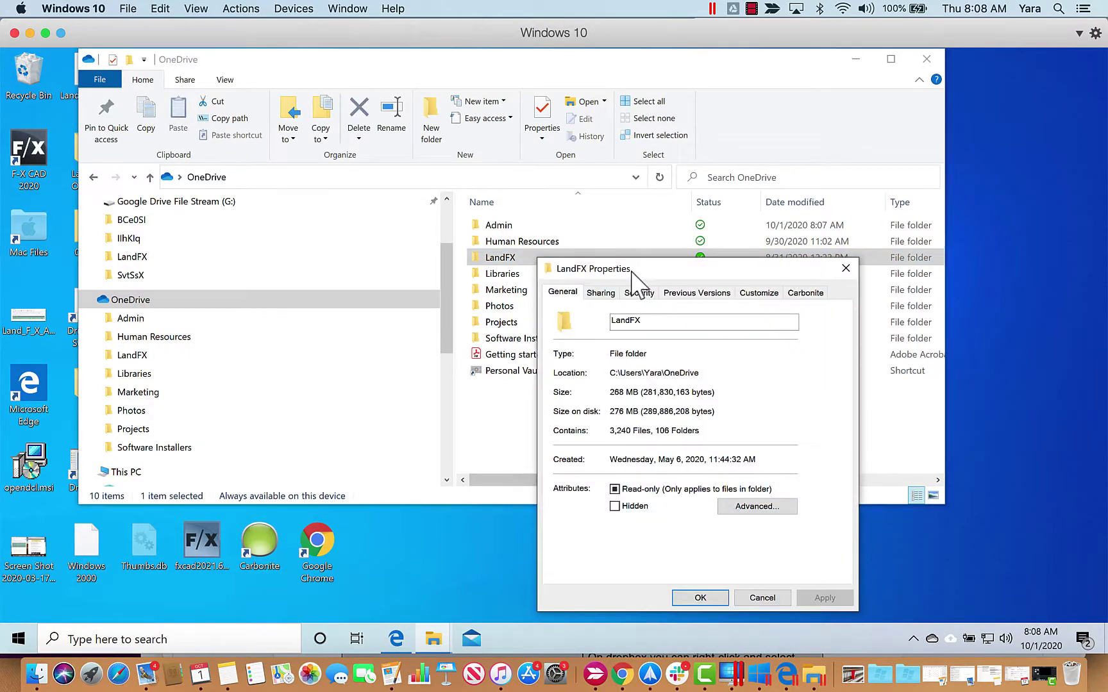
left_click(600, 293)
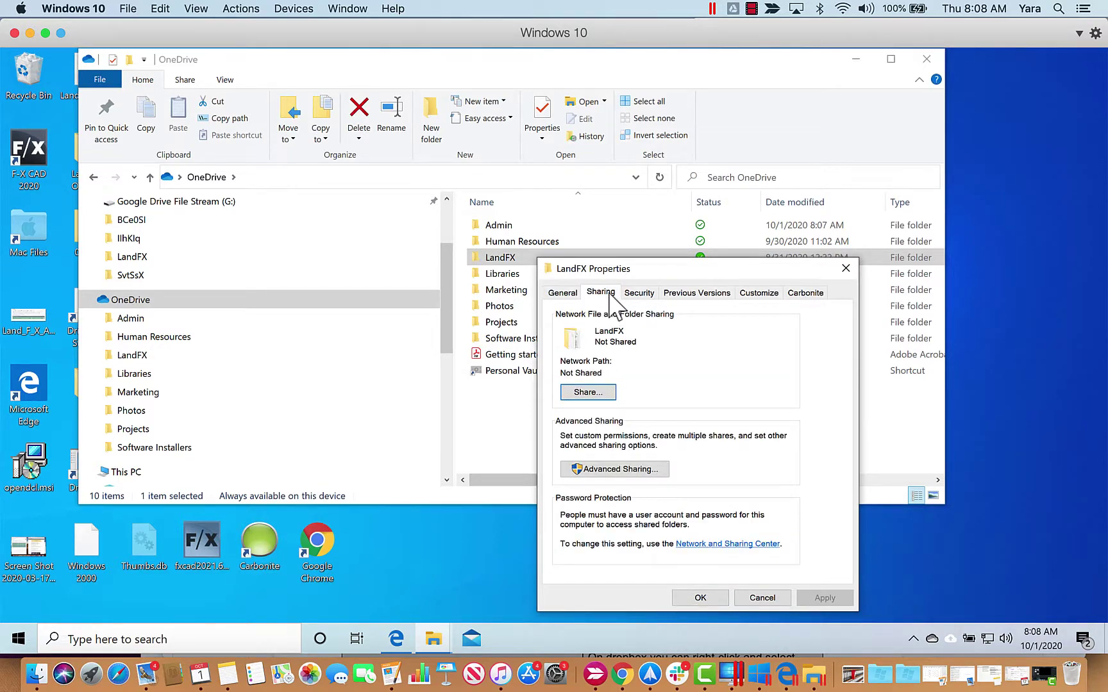
left_click(590, 393)
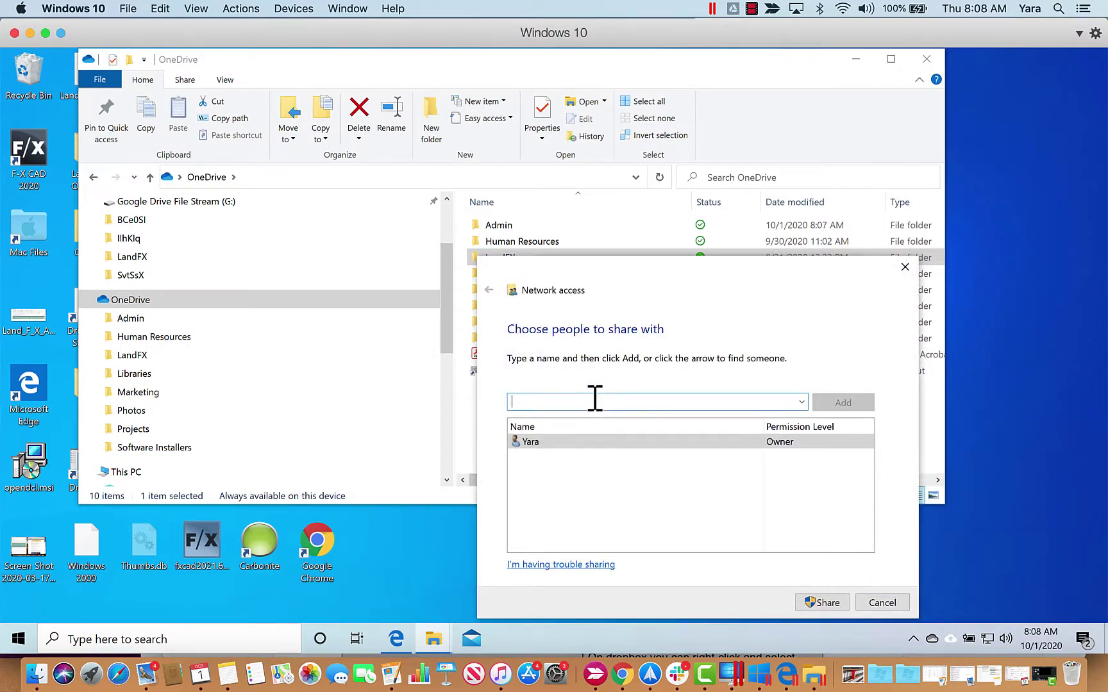
- Share the LandFX folder with Everyone at the Read/Write permission level, and close the folder's properties
type("Ever")
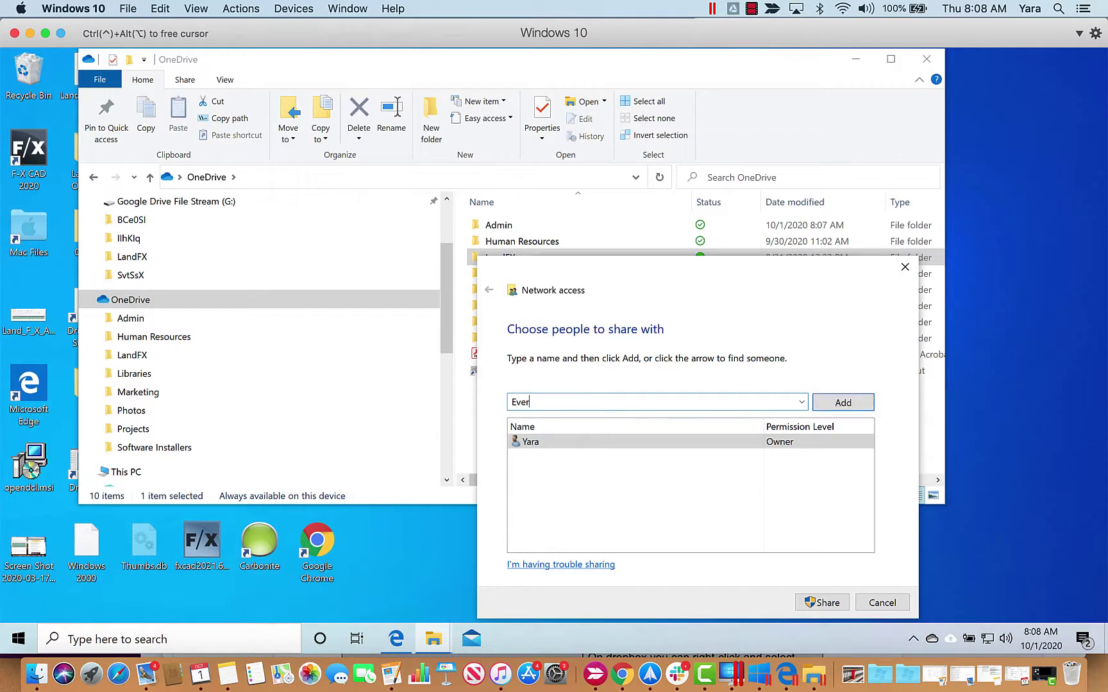
type("yone")
left_click(830, 403)
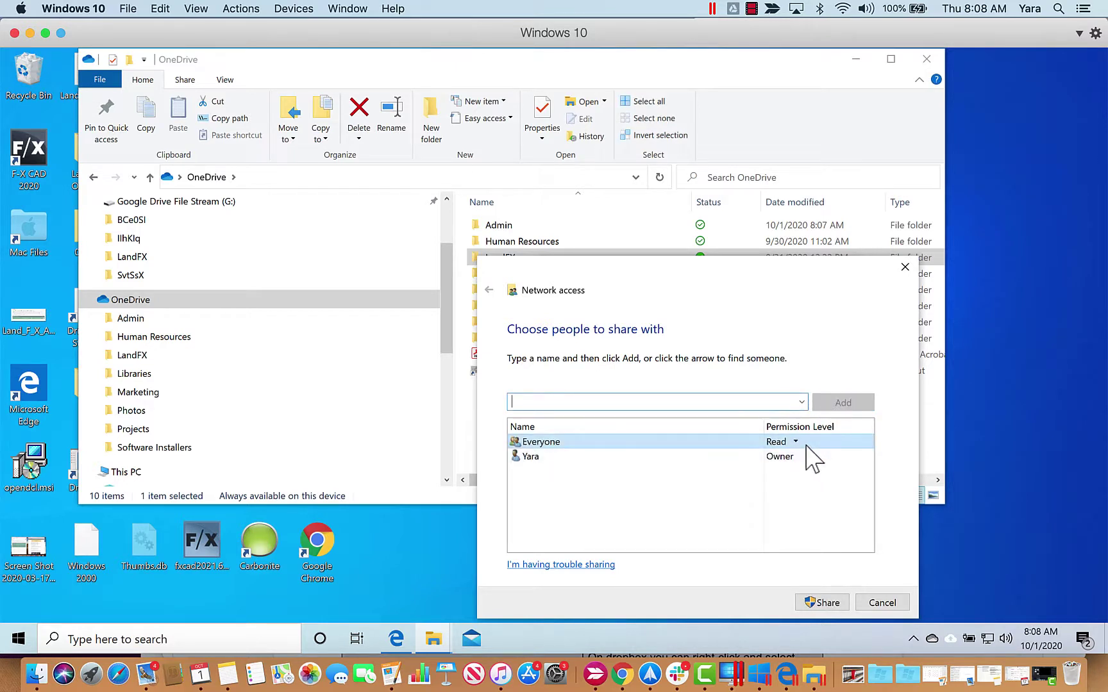
left_click(795, 441)
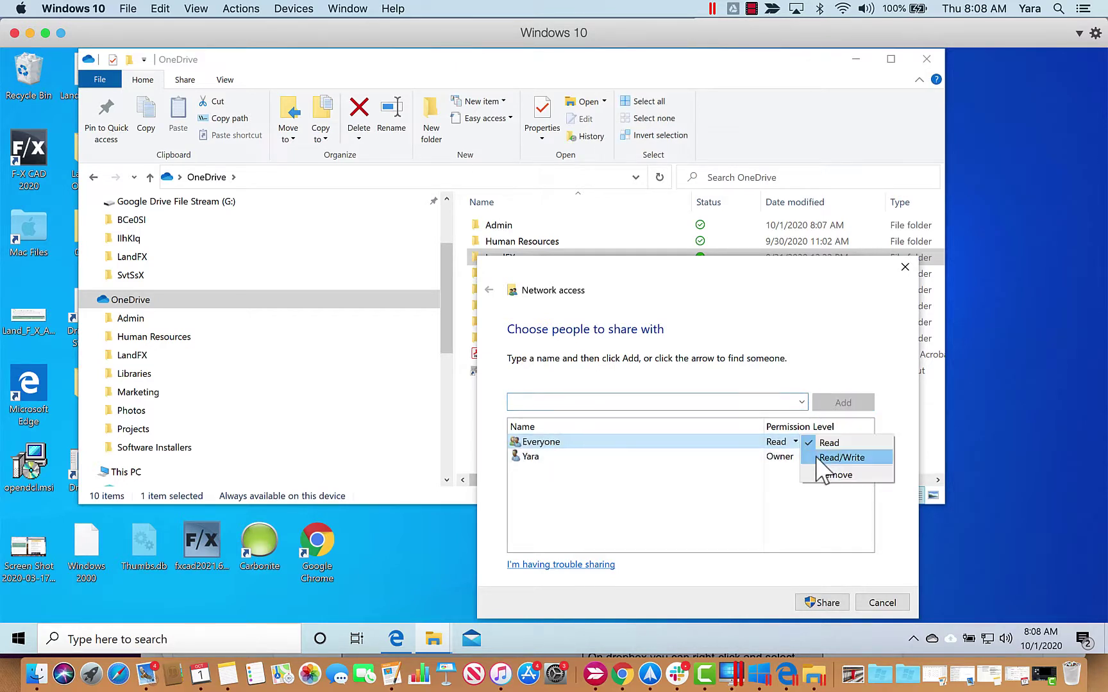
left_click(820, 457)
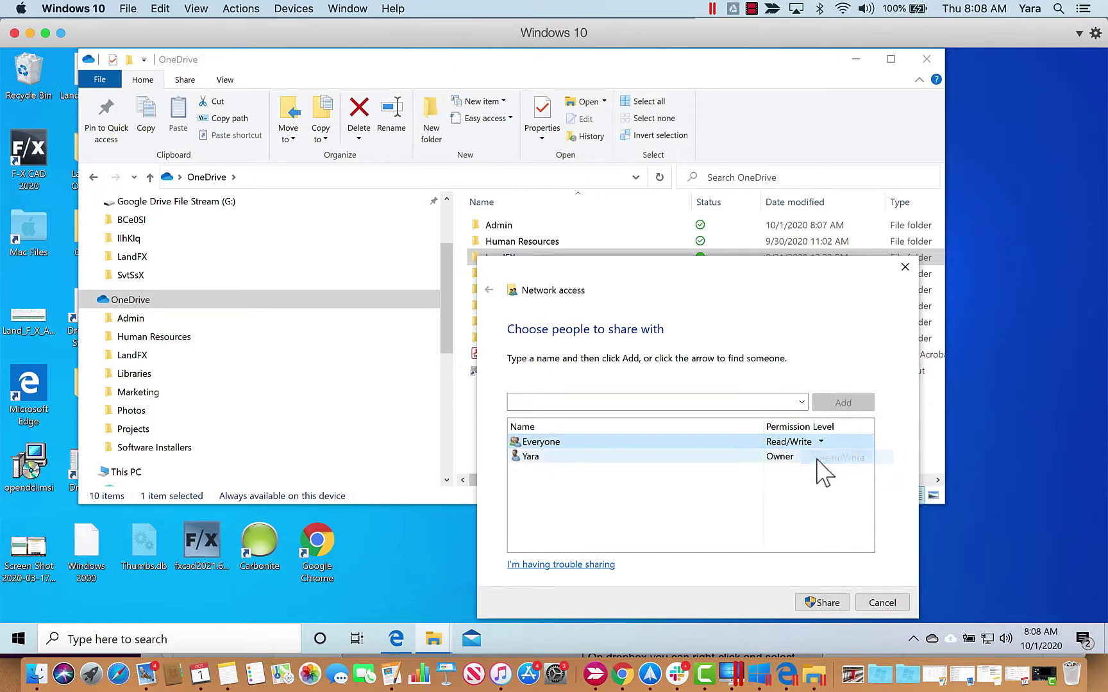
left_click(825, 604)
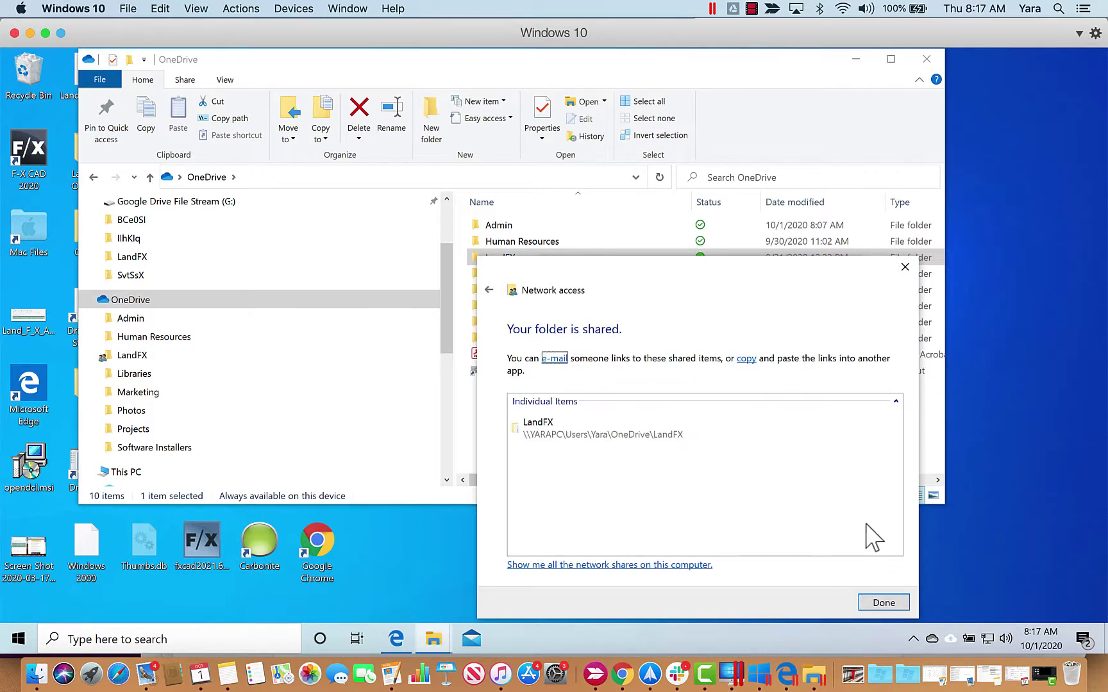
left_click(884, 604)
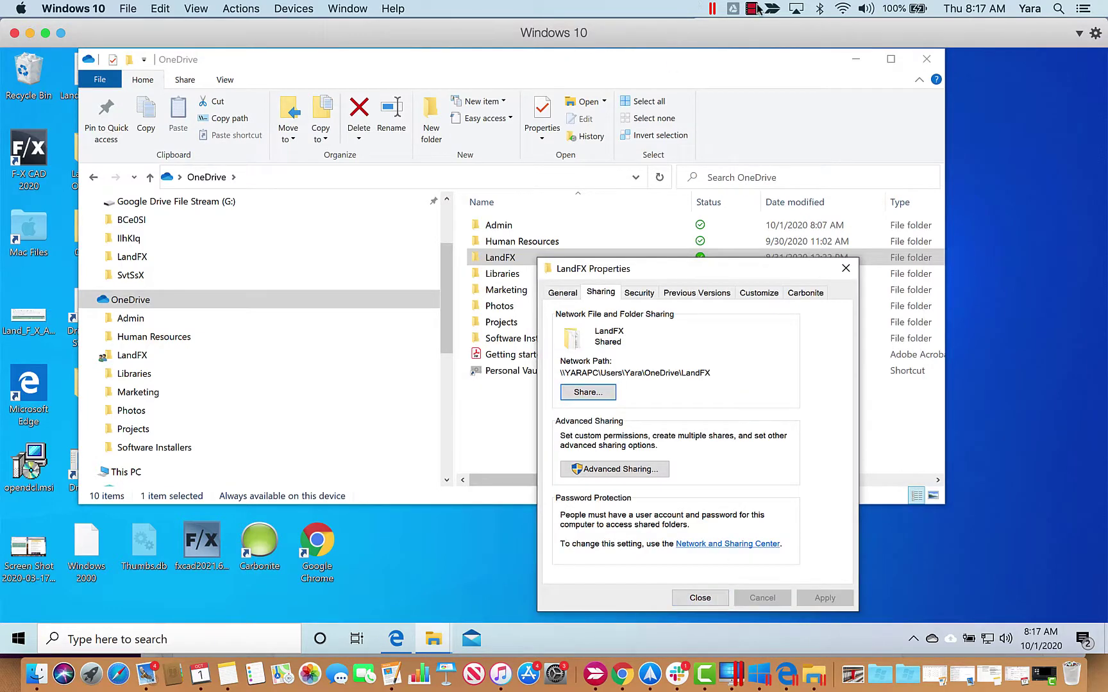
left_click(717, 600)
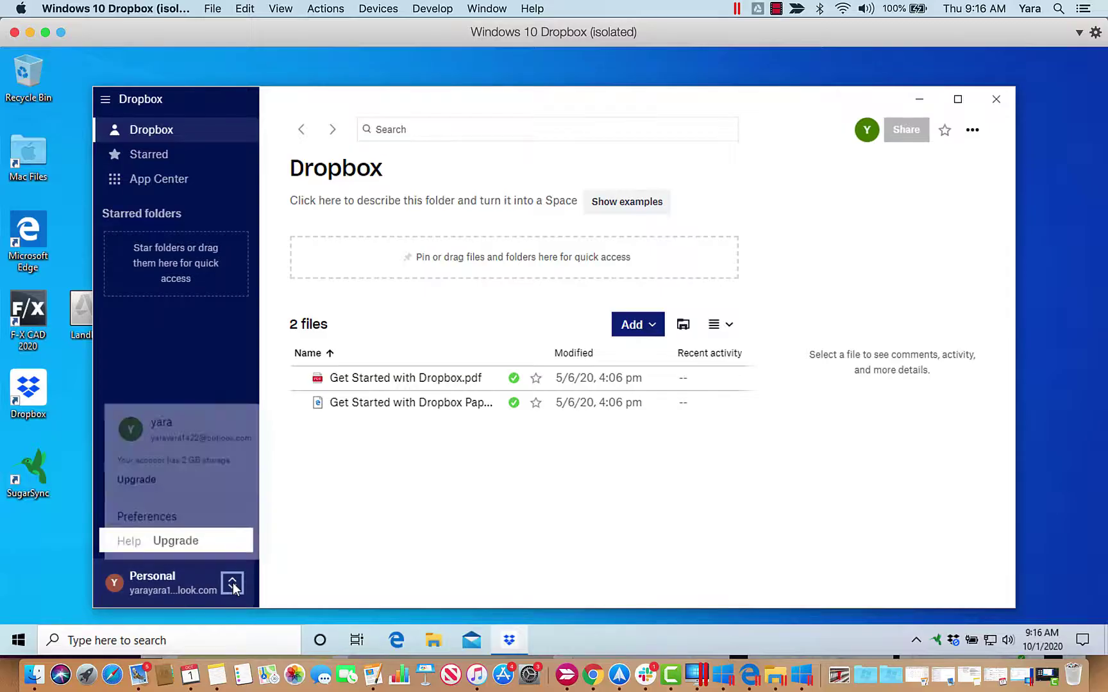
- In the Dropbox preferences, include the LandFX folder in Selective Sync, update the sync settings and apply the change
left_click(174, 525)
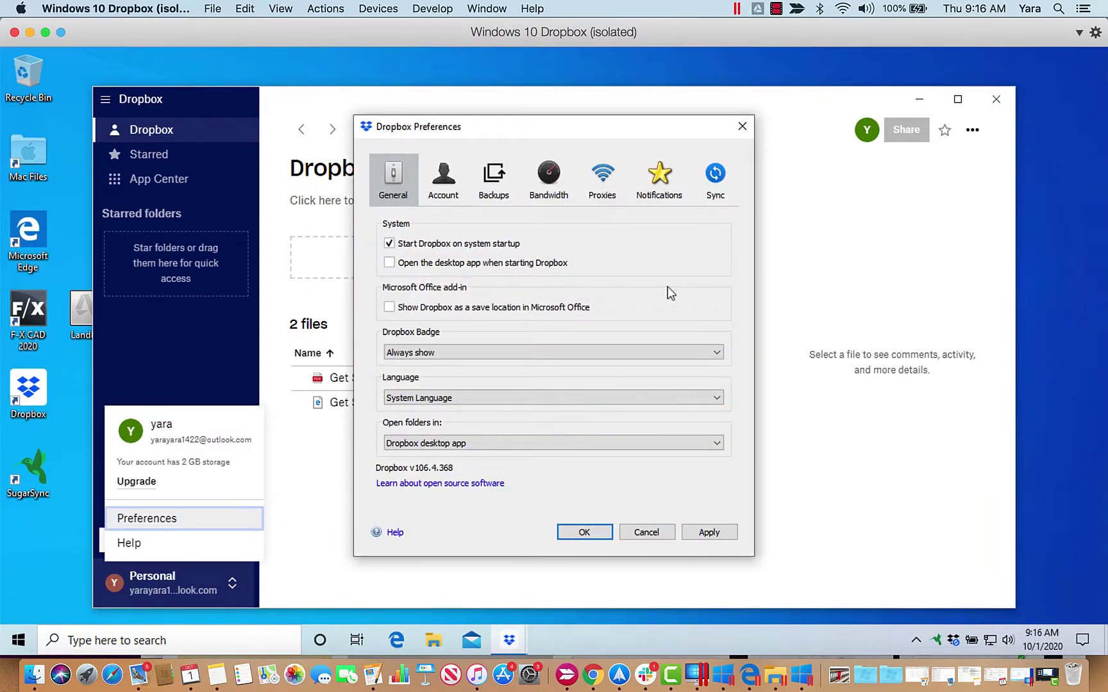
left_click(715, 185)
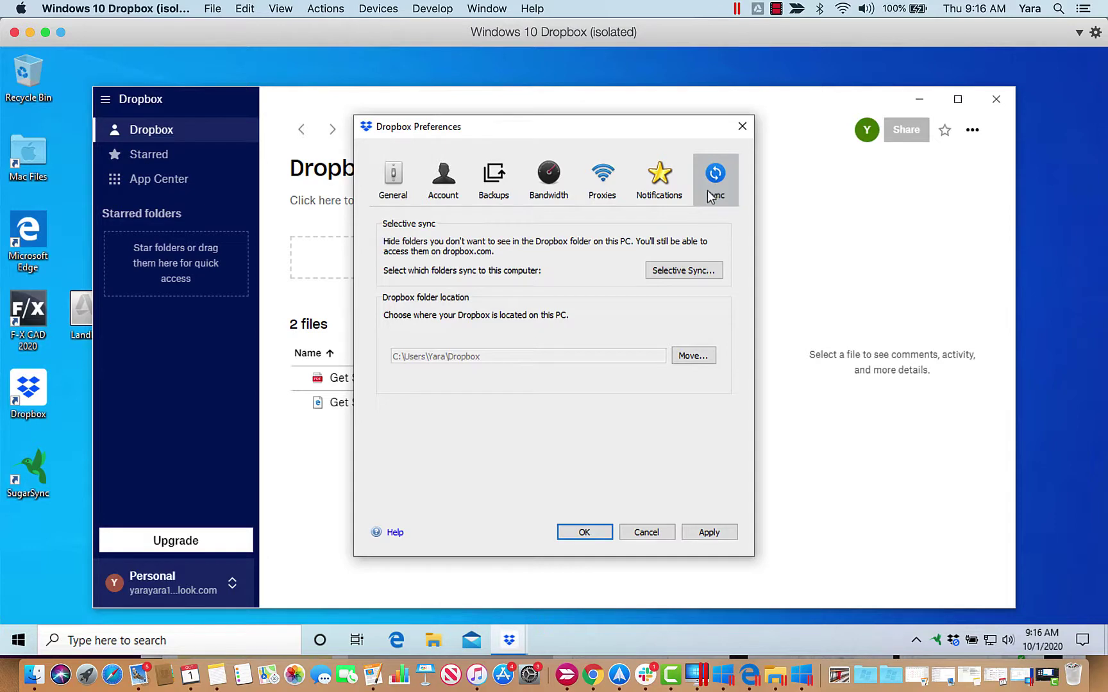
left_click(694, 274)
left_click(680, 275)
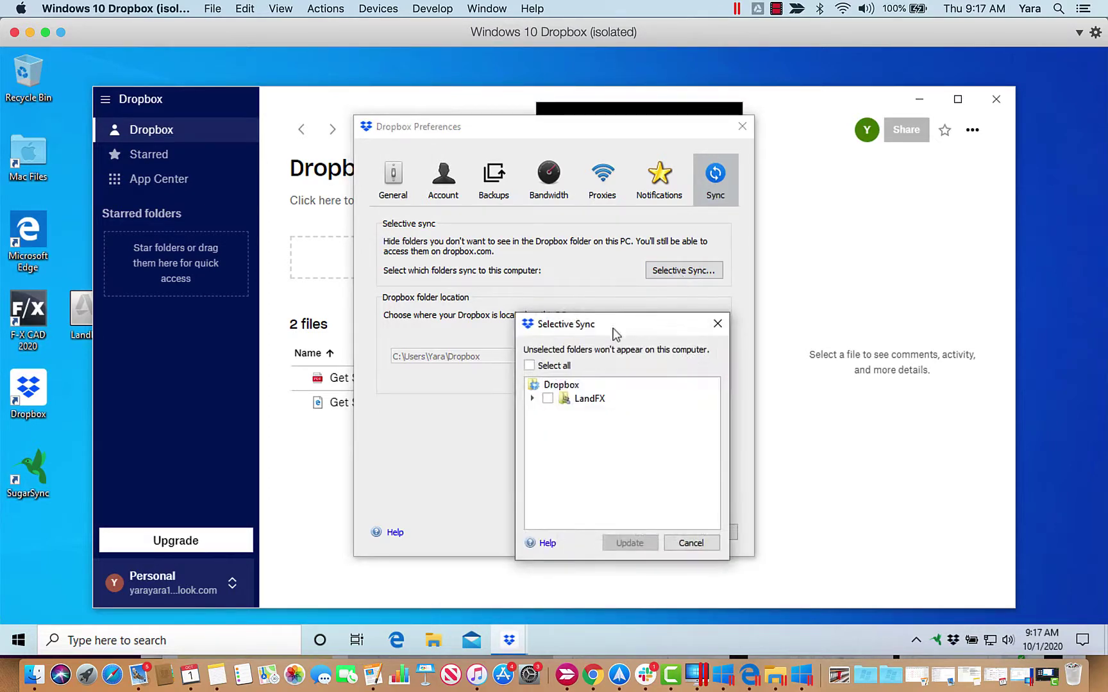
left_click(548, 399)
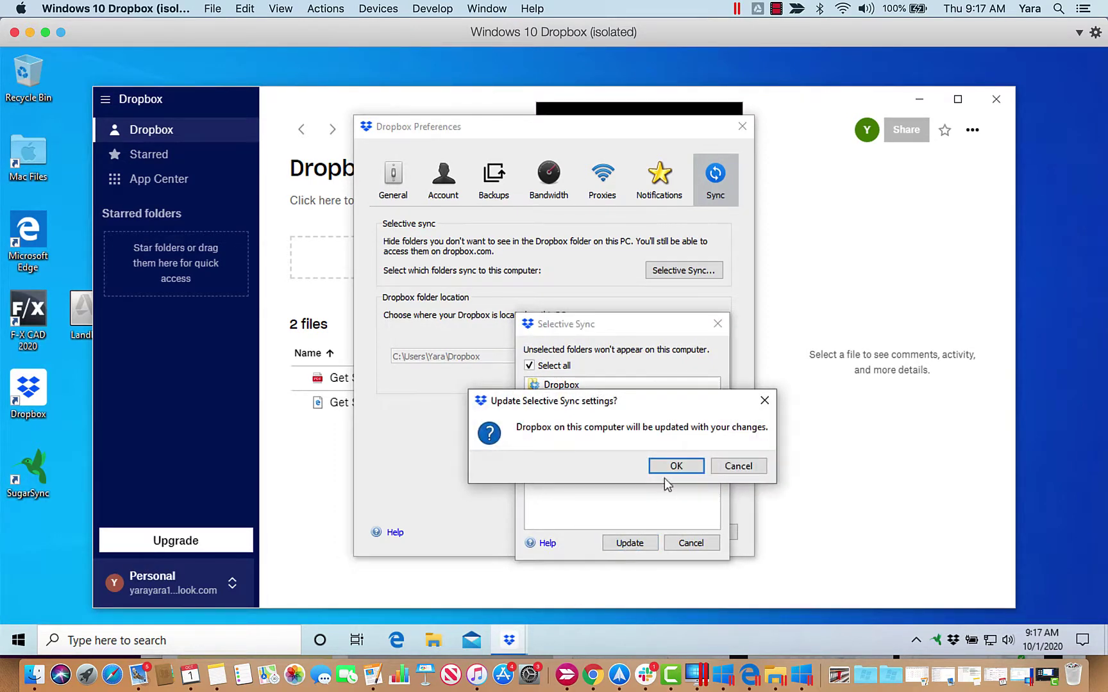
left_click(678, 468)
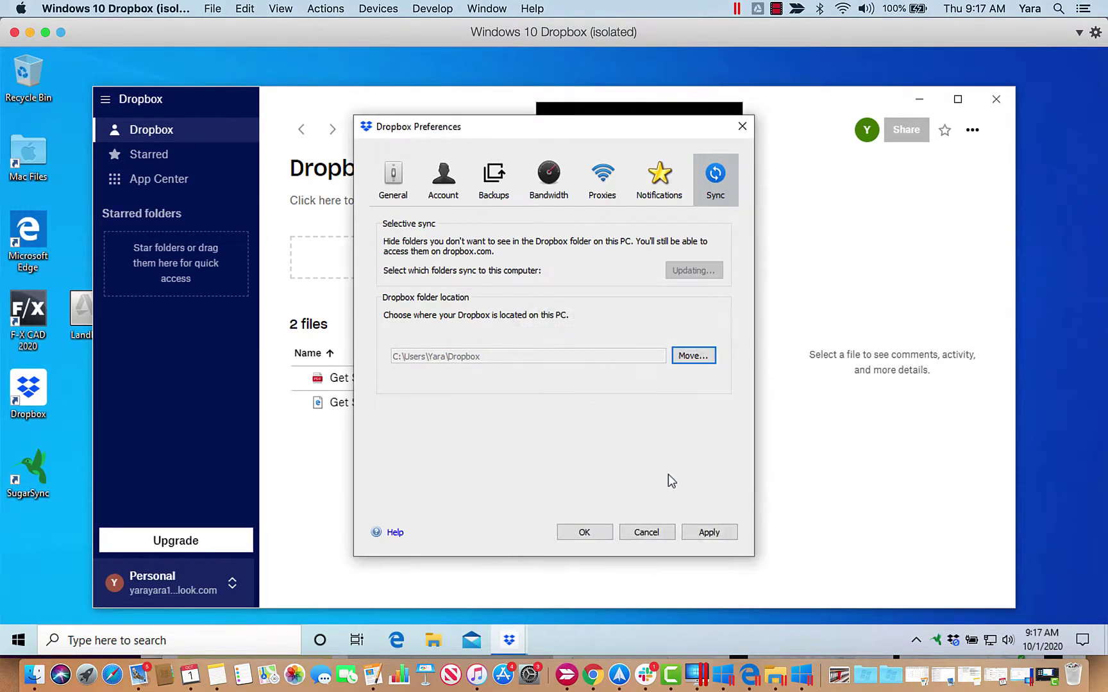
left_click(714, 537)
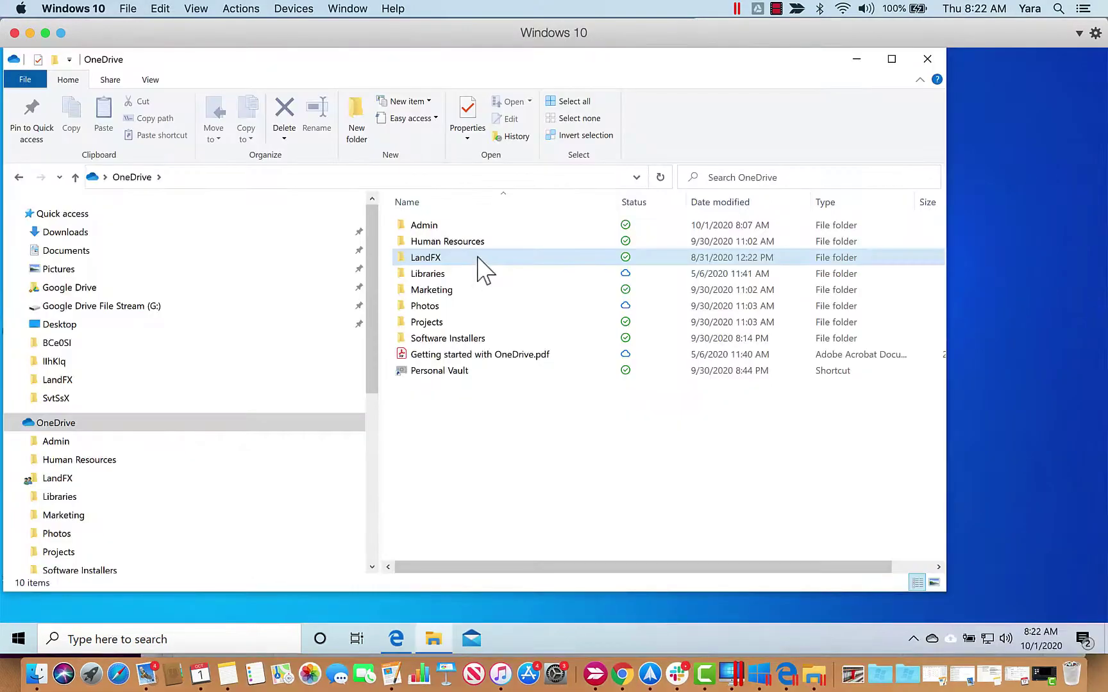
- Switch to File Explorer and set the LandFX folder in OneDrive to always be kept on this device
left_click(477, 257)
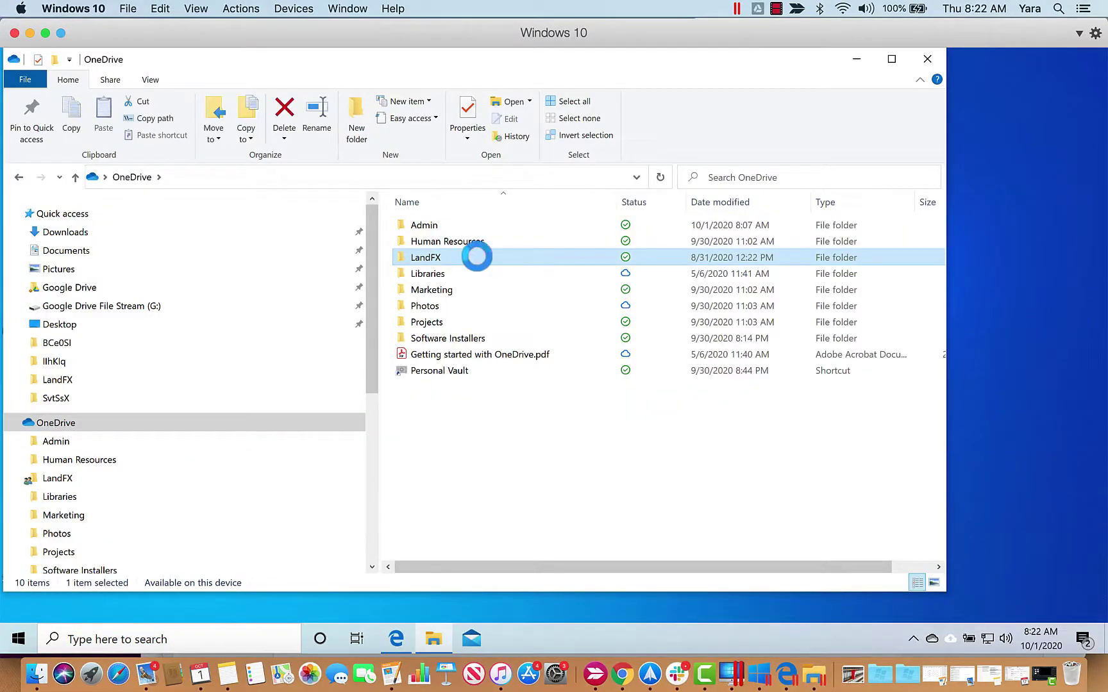
right_click(477, 257)
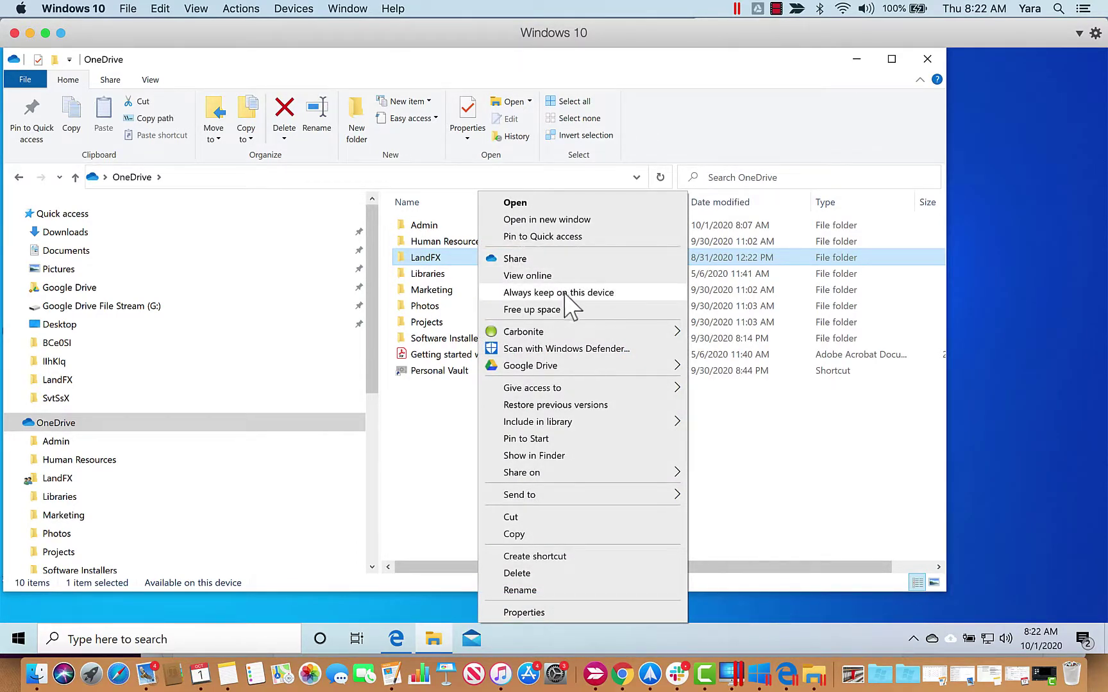
left_click(608, 293)
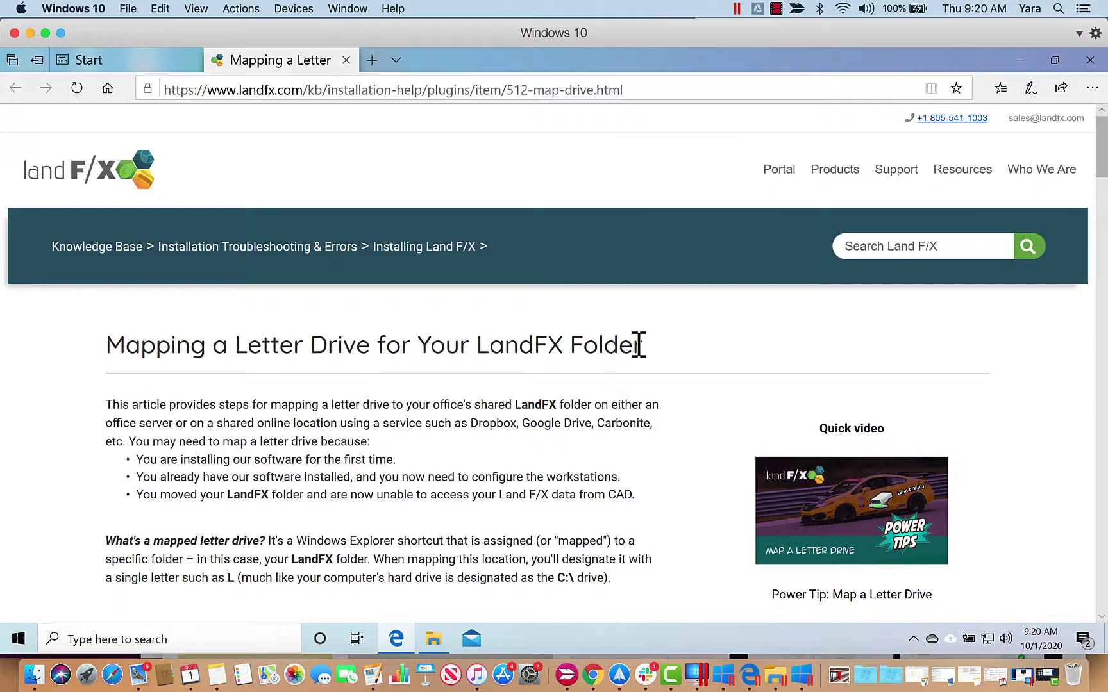
- Switch to the letter drive mapping article in Edge and save the Land F/X Drive Mapper tool, LandFXDriveMapper.exe, to the Desktop
scroll(638, 346, "down", 4)
scroll(638, 345, "up", 1)
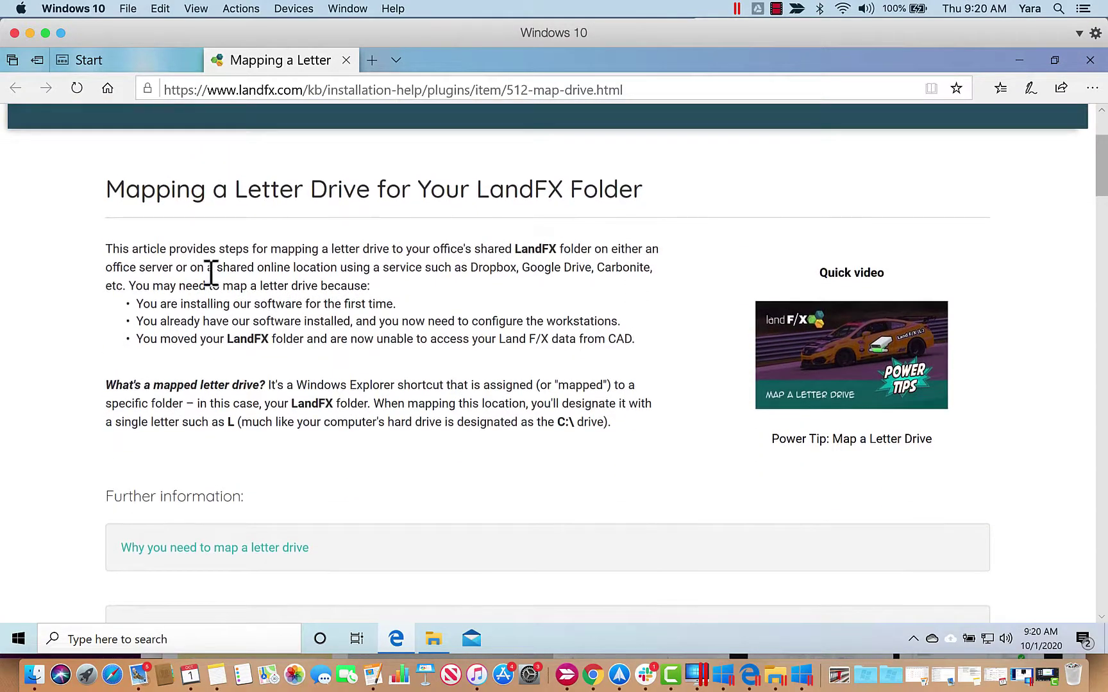
scroll(393, 271, "up", 1)
scroll(392, 271, "up", 1)
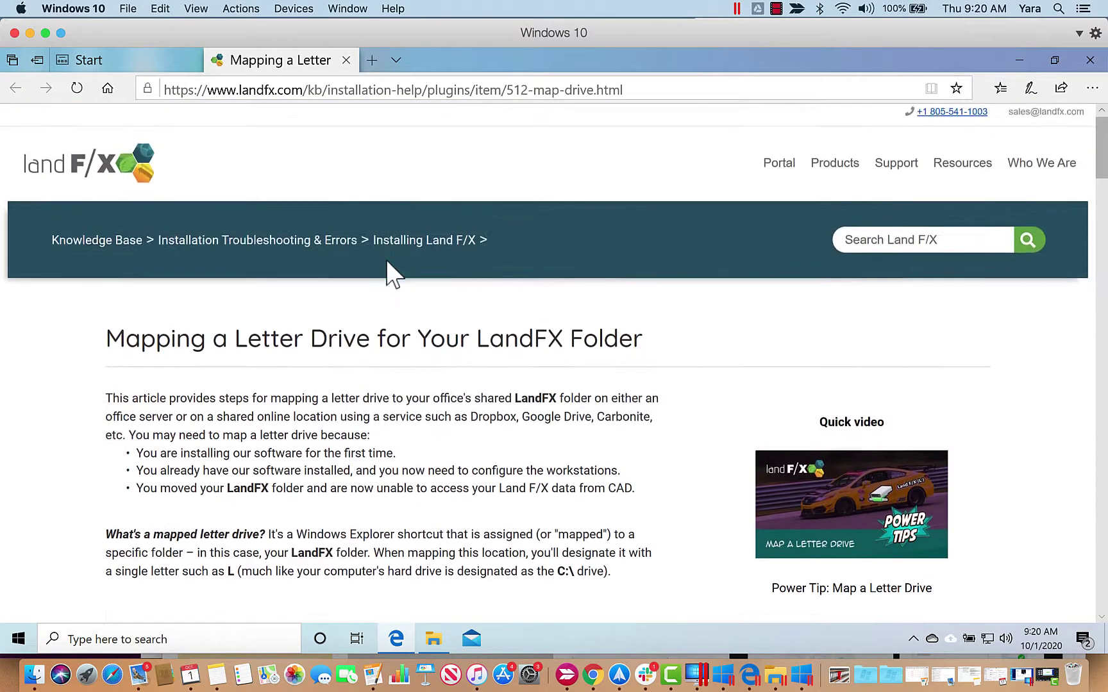
scroll(388, 279, "down", 5)
scroll(388, 282, "down", 5)
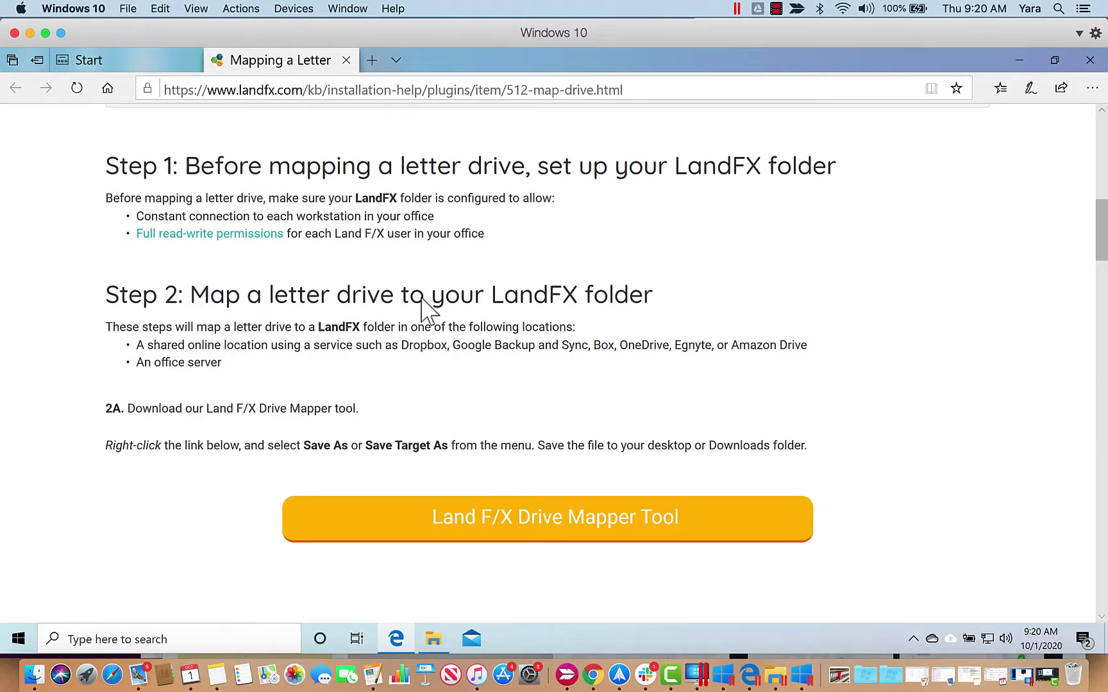
scroll(423, 311, "down", 1)
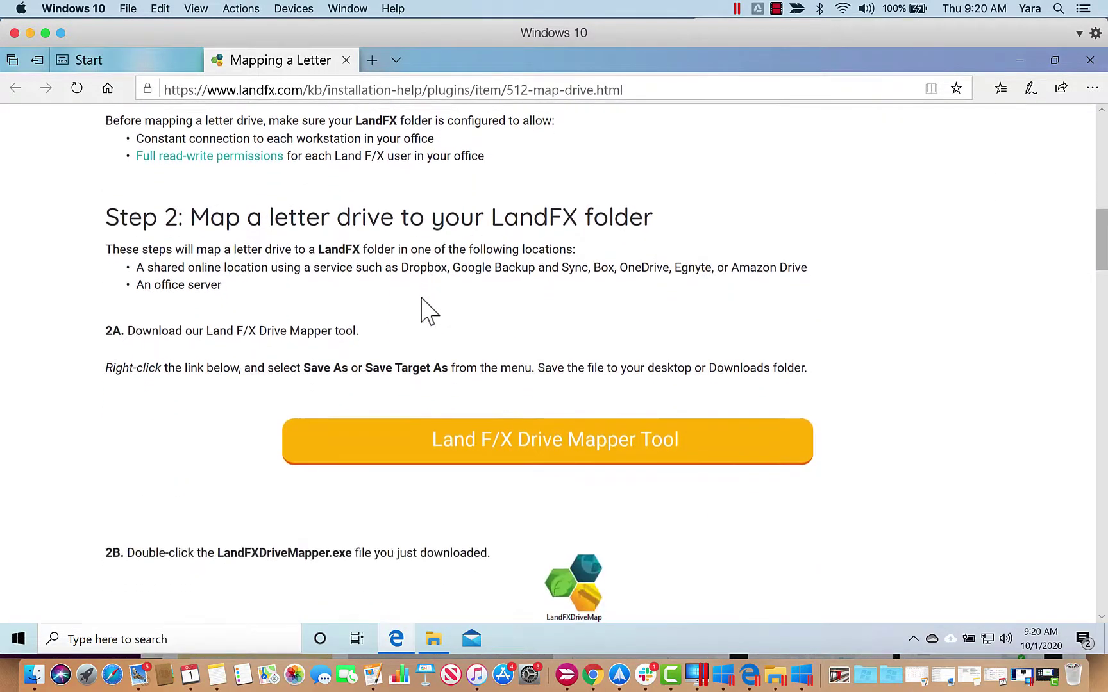
right_click(521, 442)
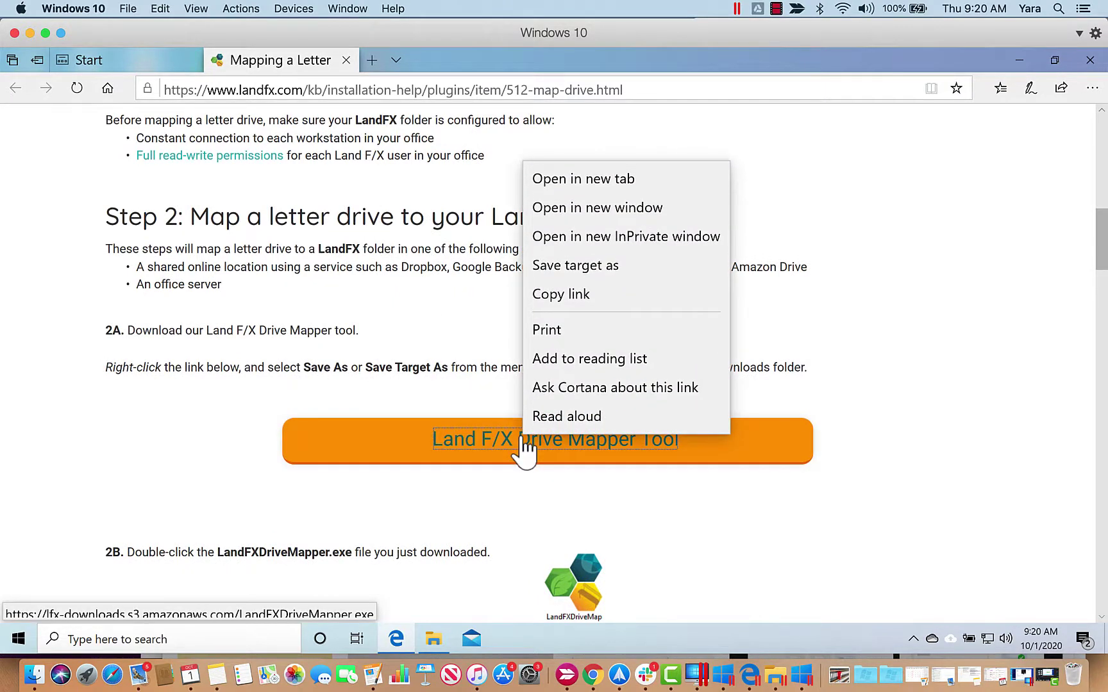
left_click(586, 268)
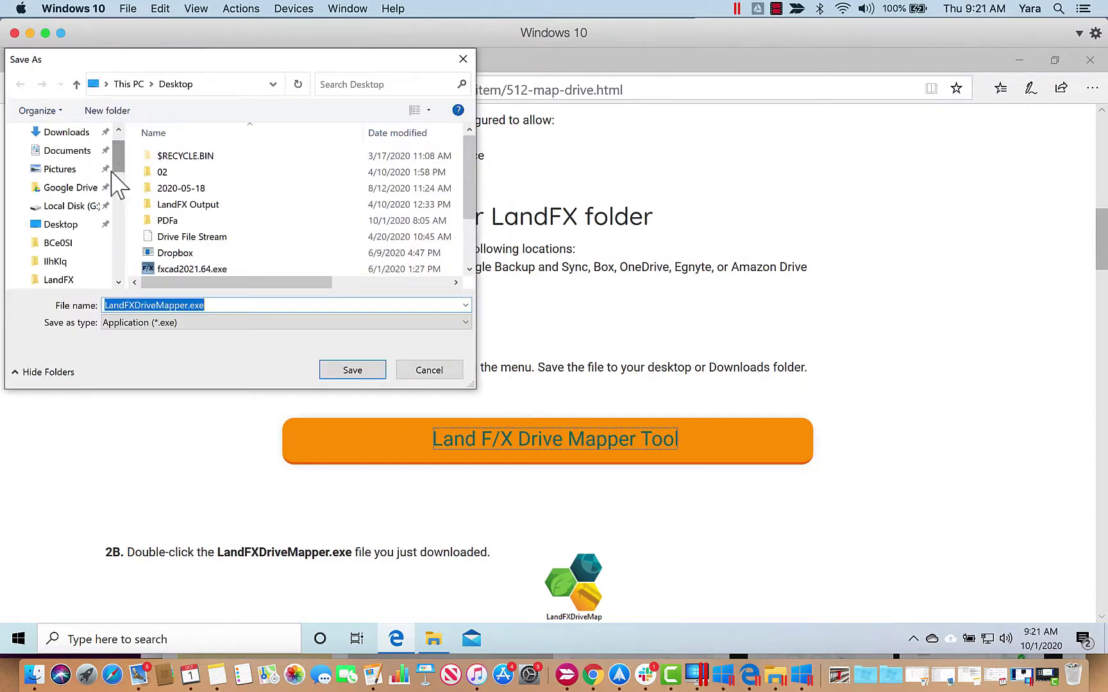
scroll(115, 176, "down", 5)
scroll(117, 177, "up", 6)
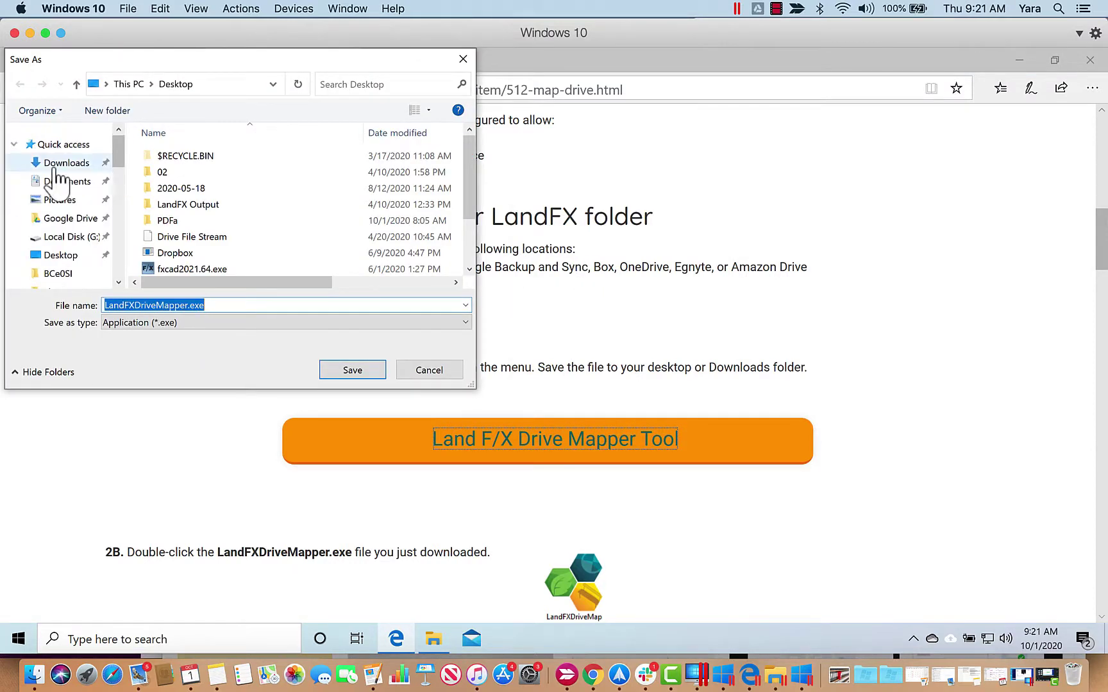
scroll(56, 180, "down", 3)
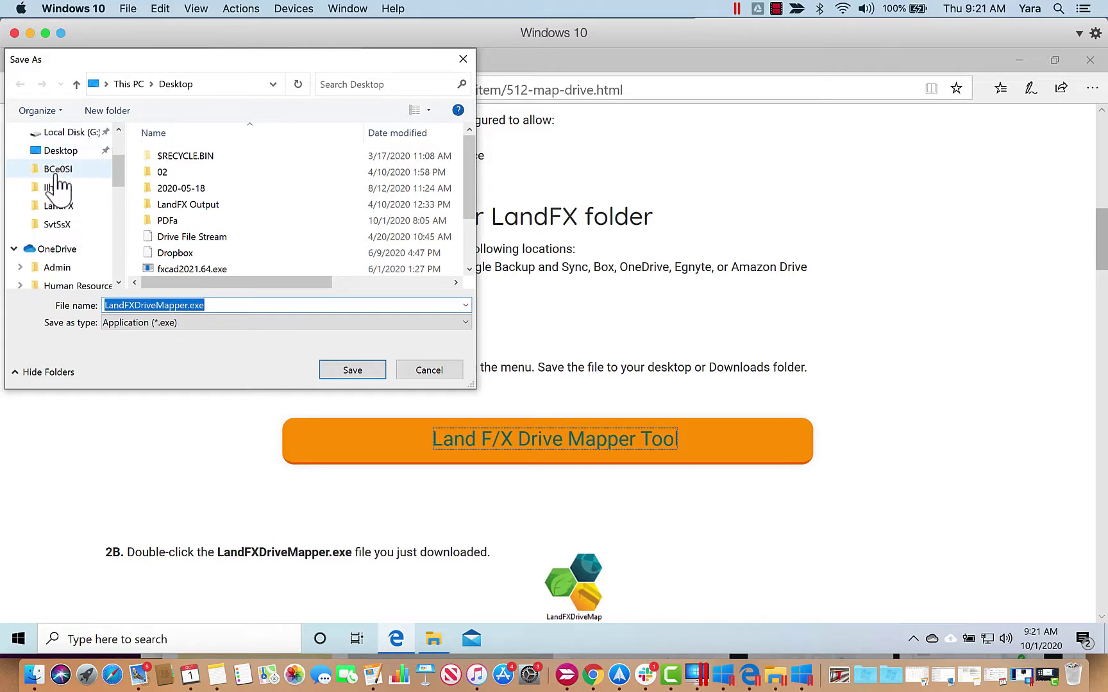
left_click(57, 153)
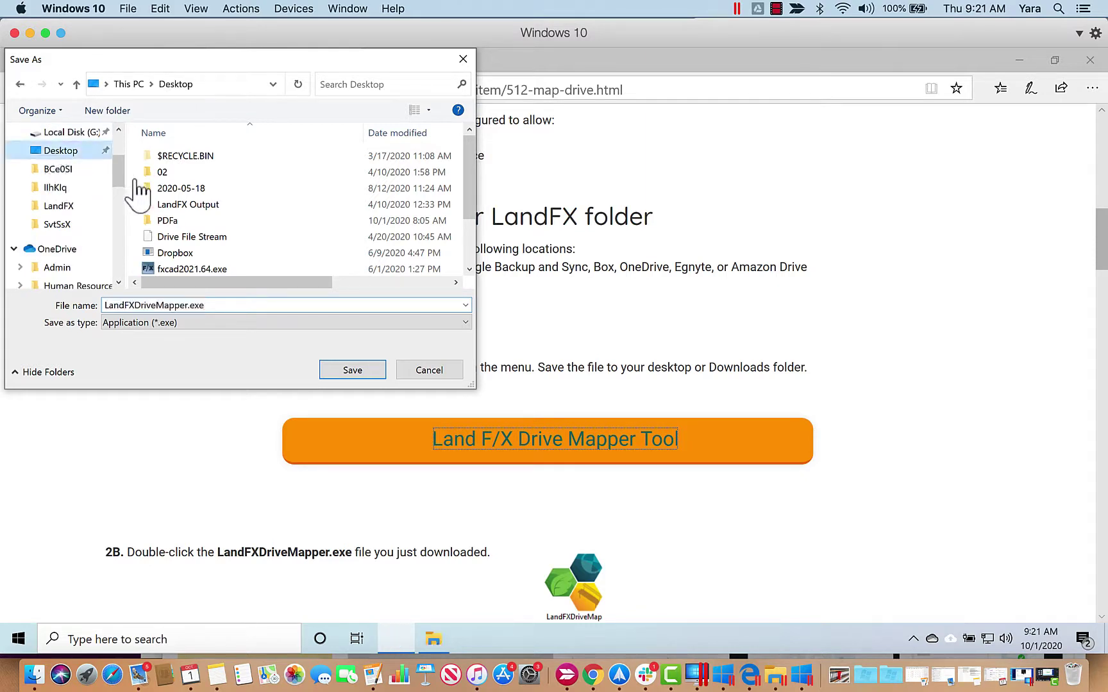
left_click(352, 378)
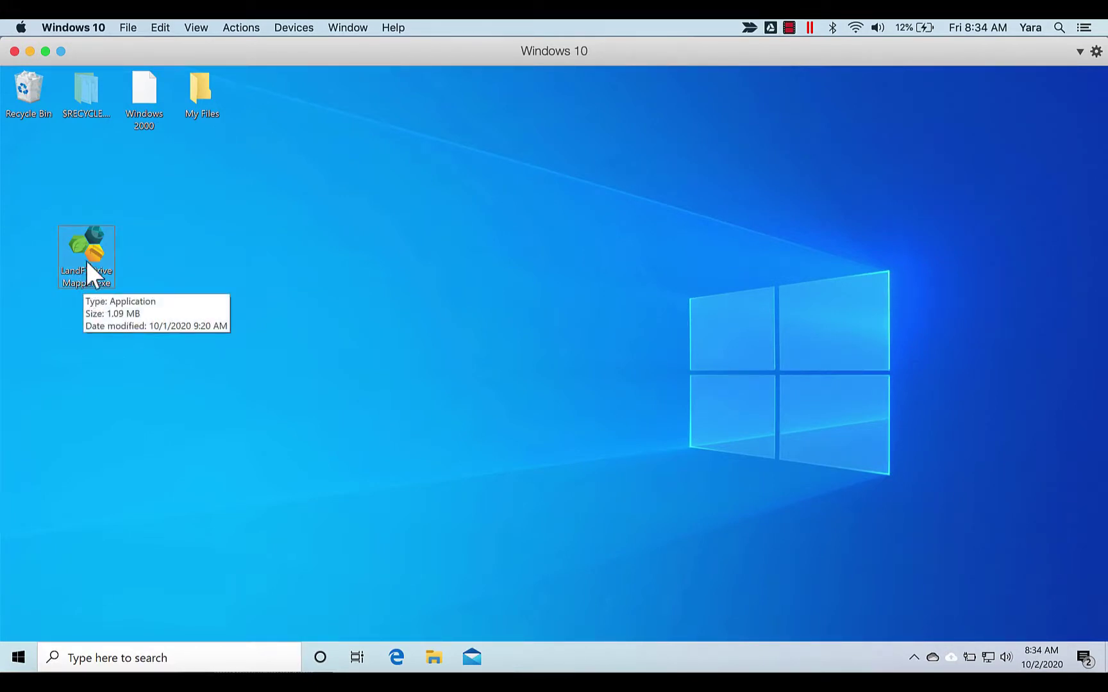
- Run the Drive Mapper from the desktop and choose the LandFX folder inside OneDrive in the user's profile on the C: drive
double_click(90, 256)
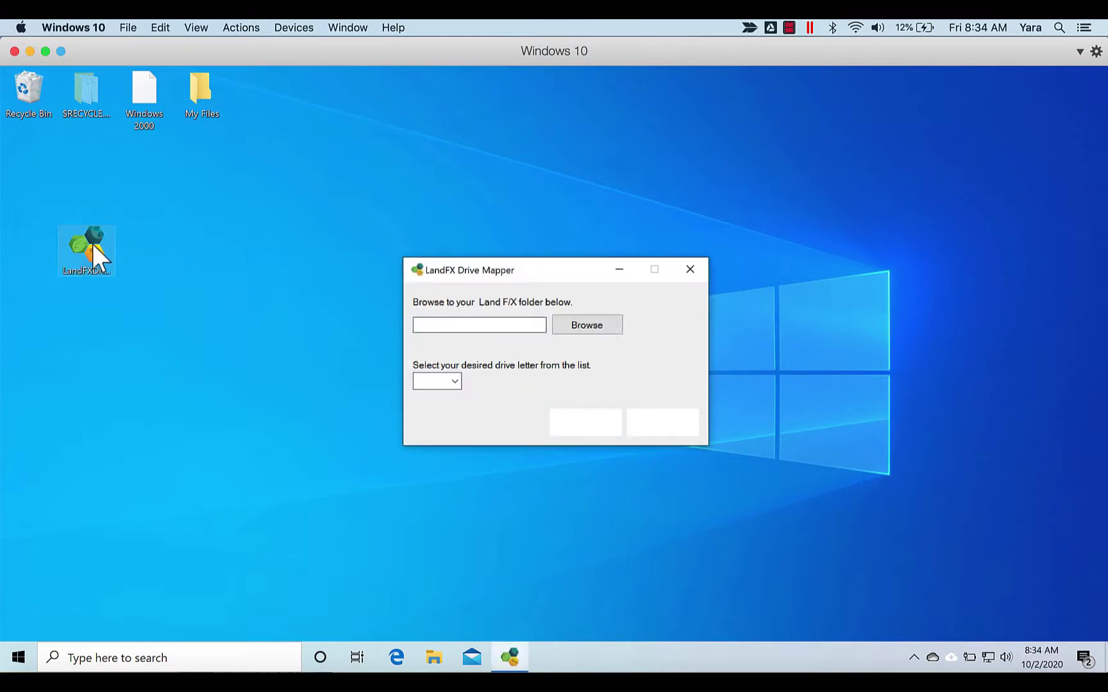
left_click(577, 324)
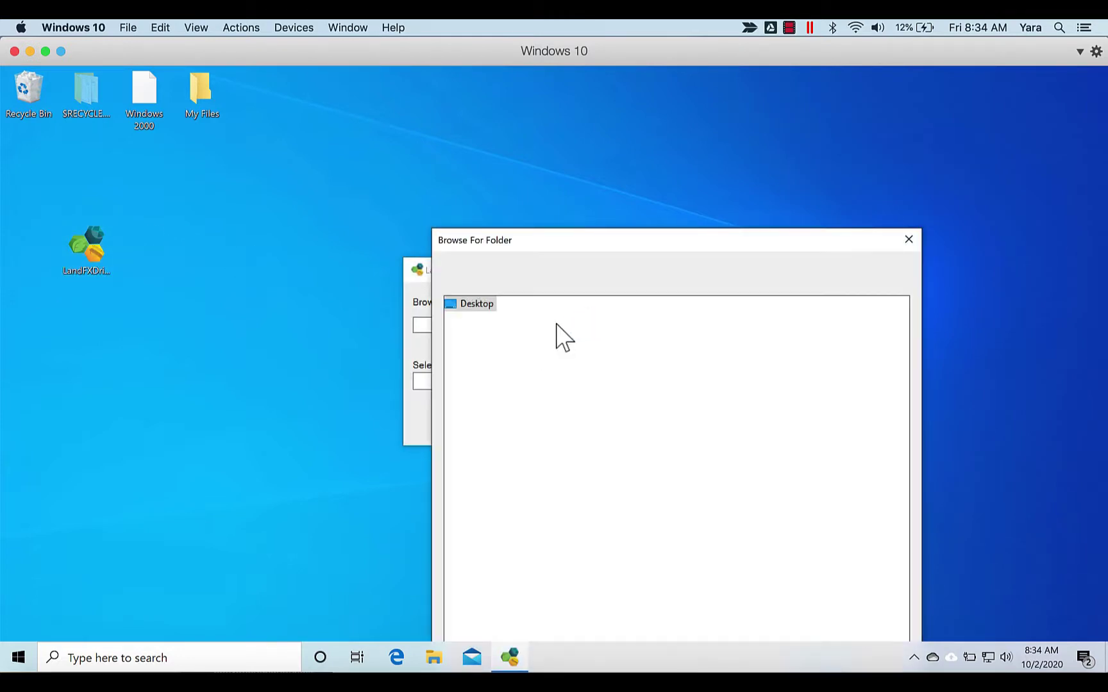
left_click_drag(525, 228, 445, 181)
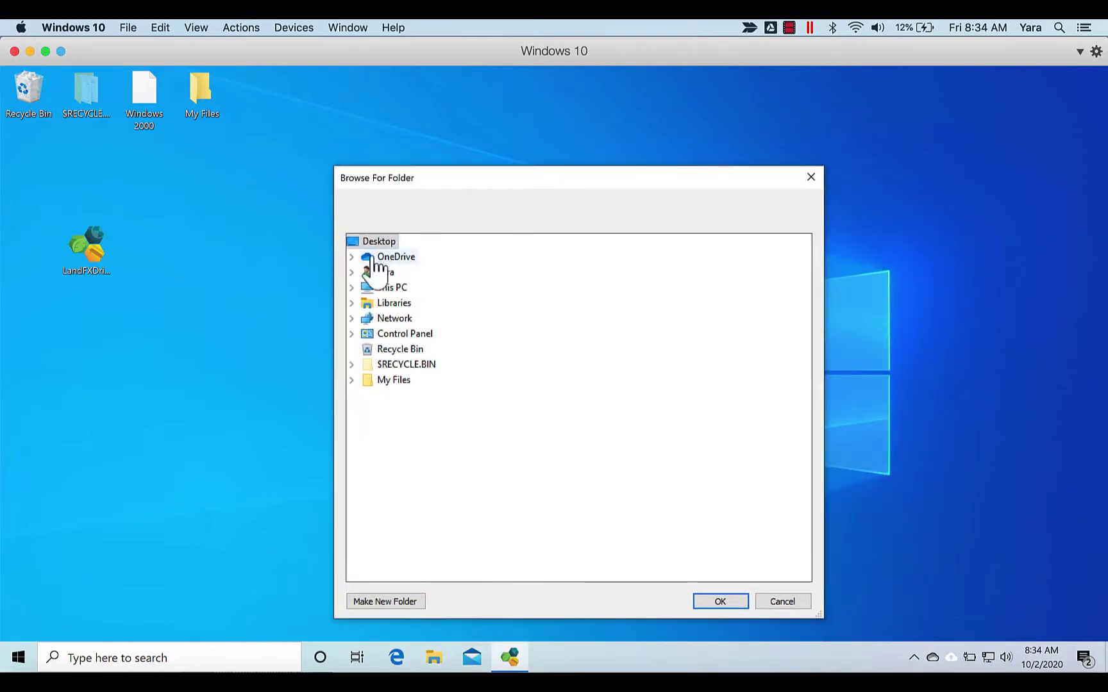
left_click(351, 287)
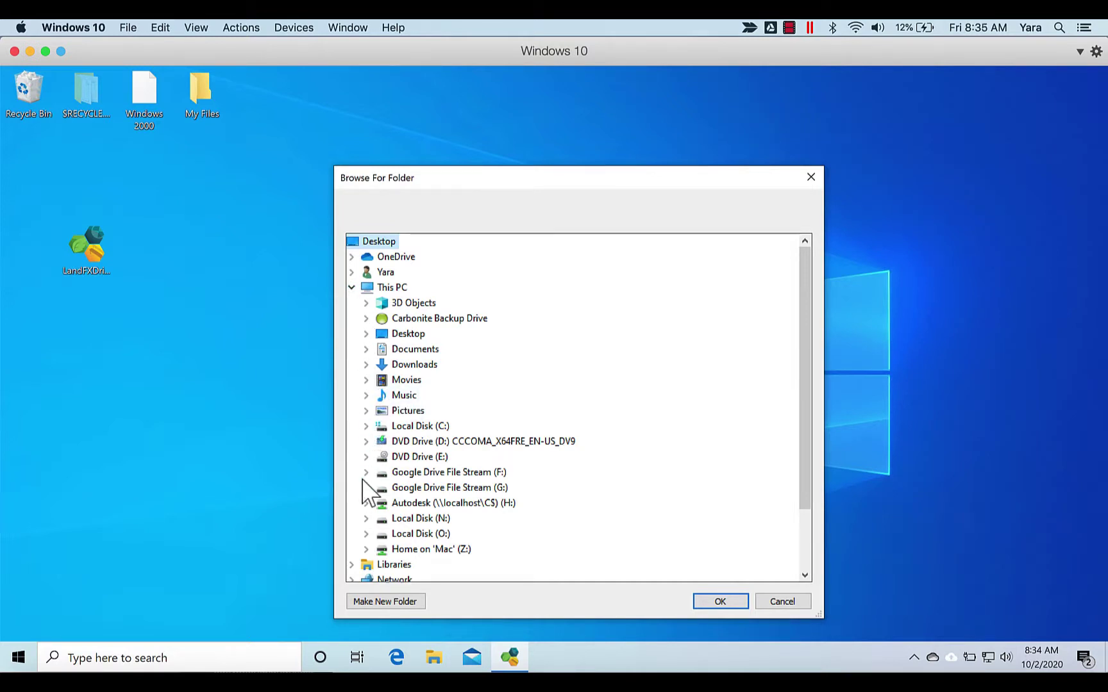
left_click(366, 426)
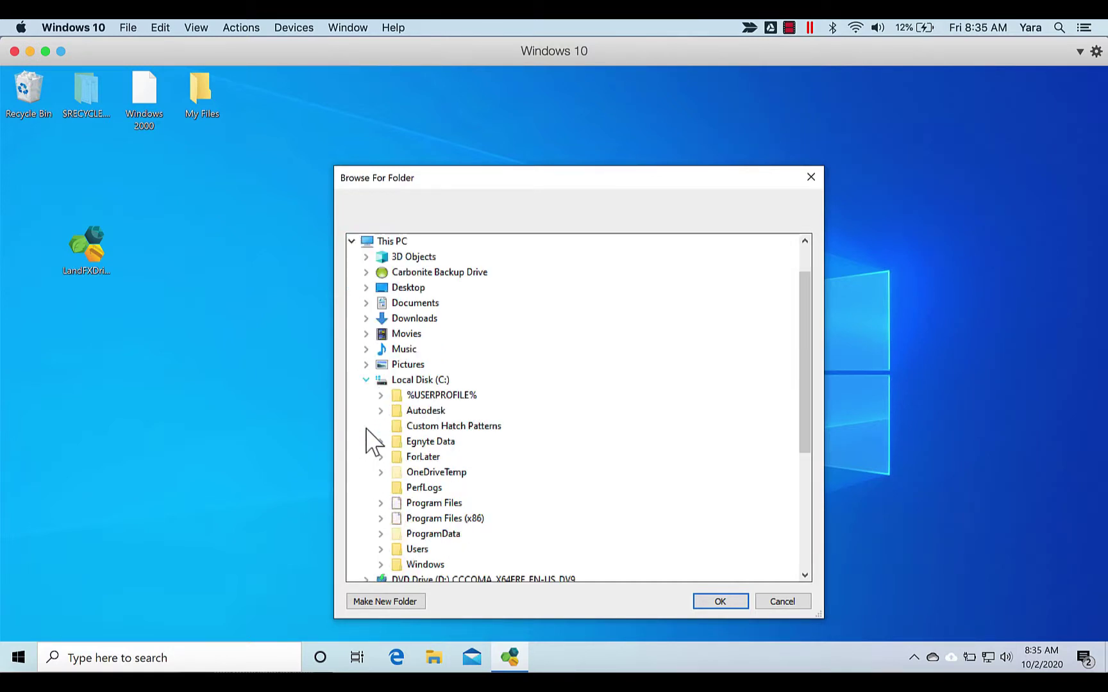
left_click(380, 550)
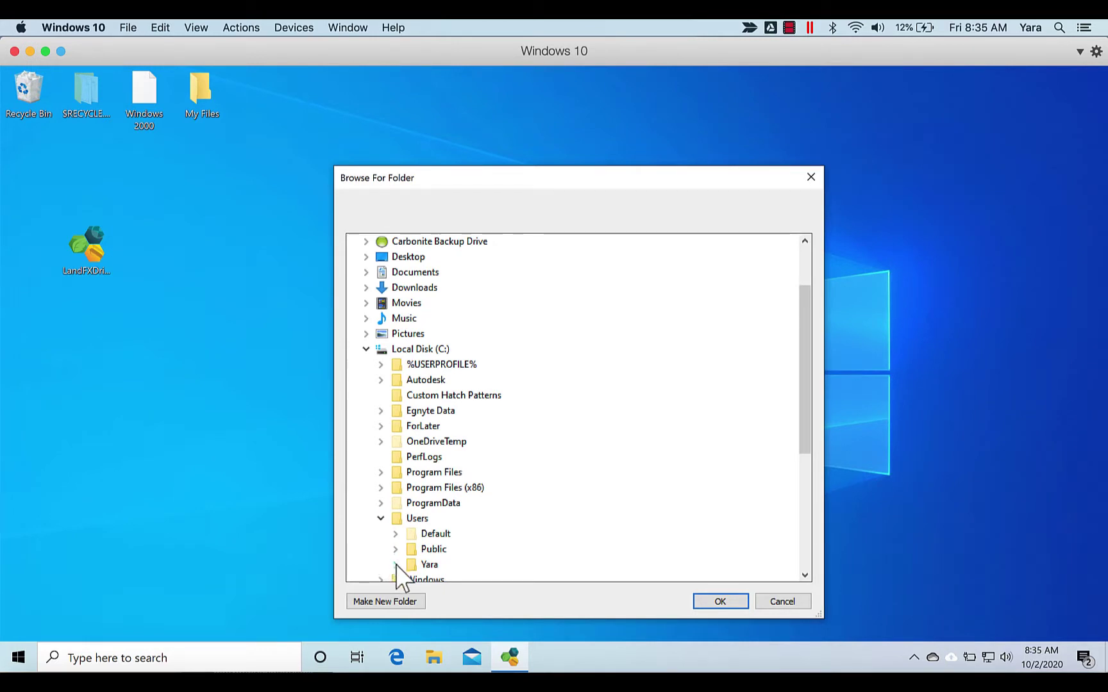
left_click(396, 564)
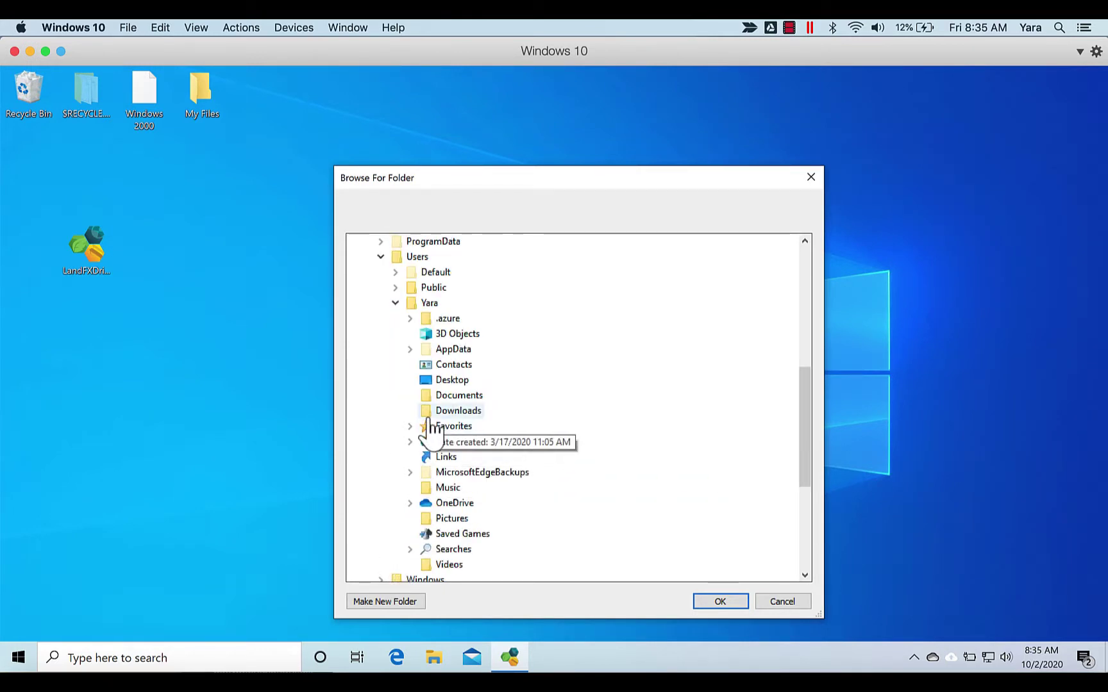
left_click(409, 504)
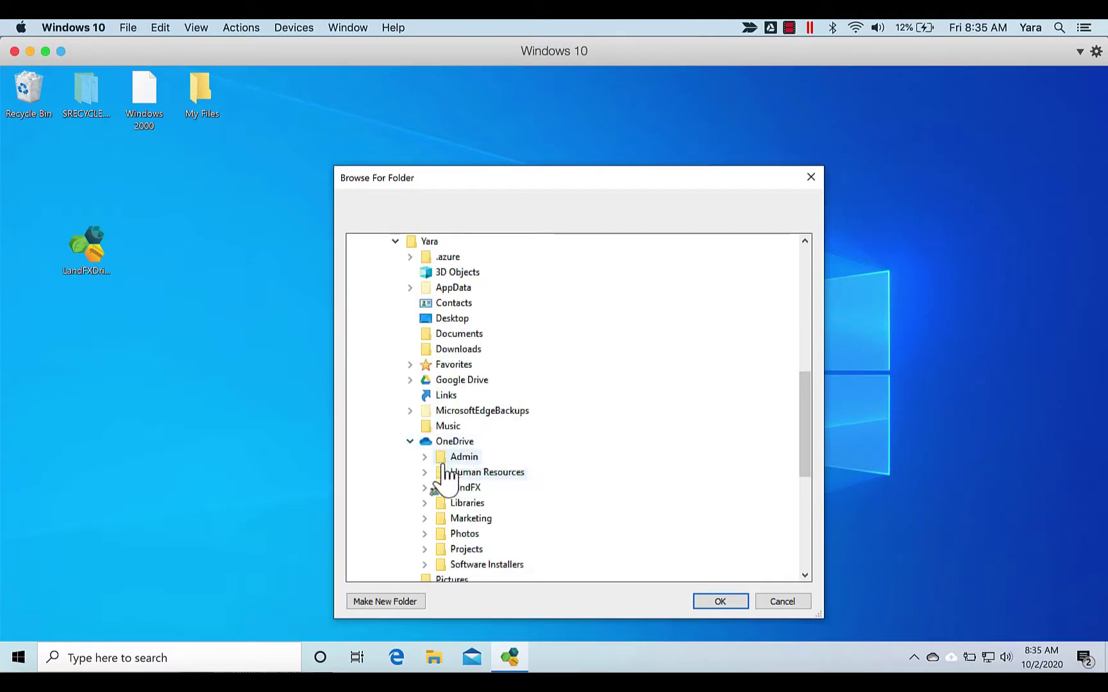
double_click(463, 487)
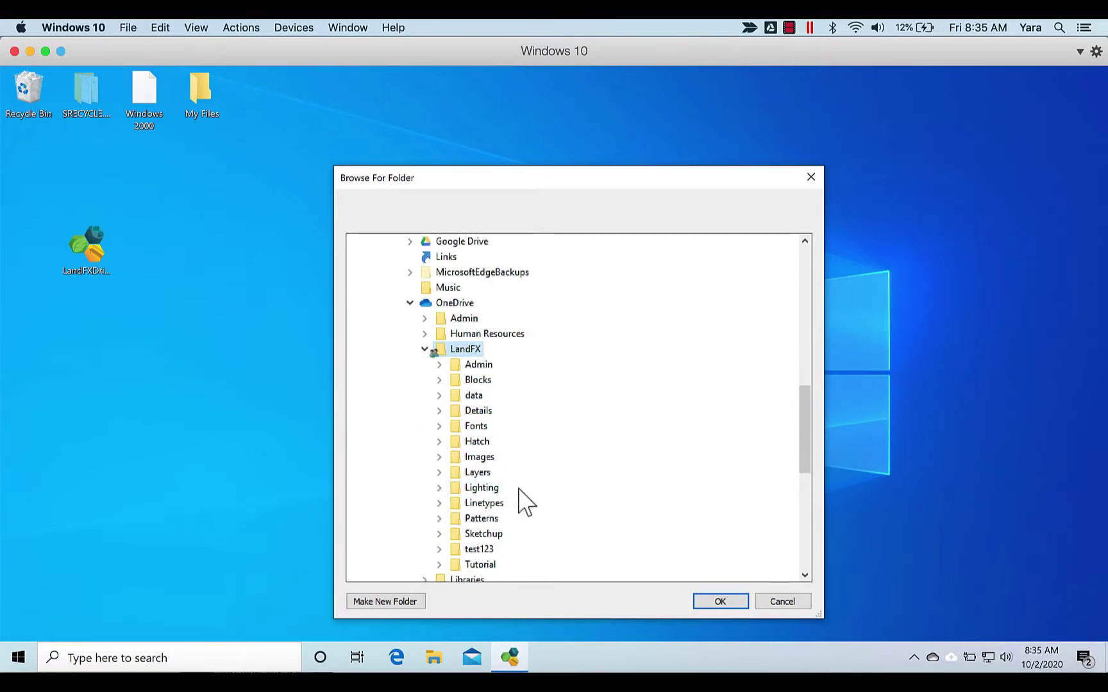
left_click(724, 603)
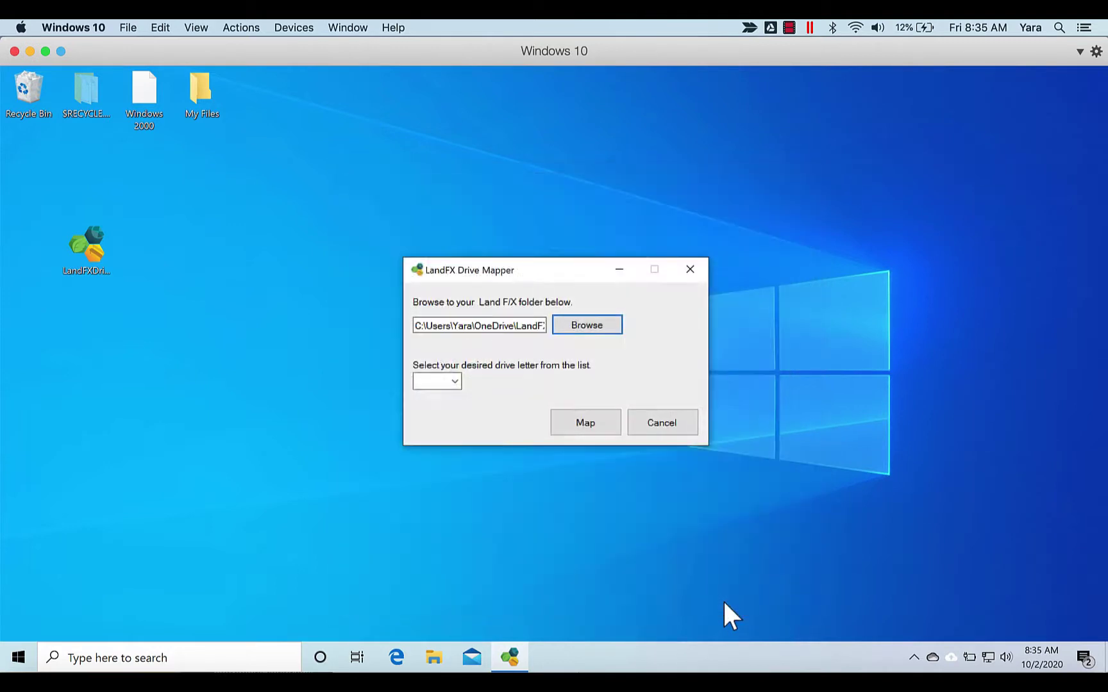
- Map the chosen LandFX folder to drive letter L and dismiss the confirmation
left_click(455, 382)
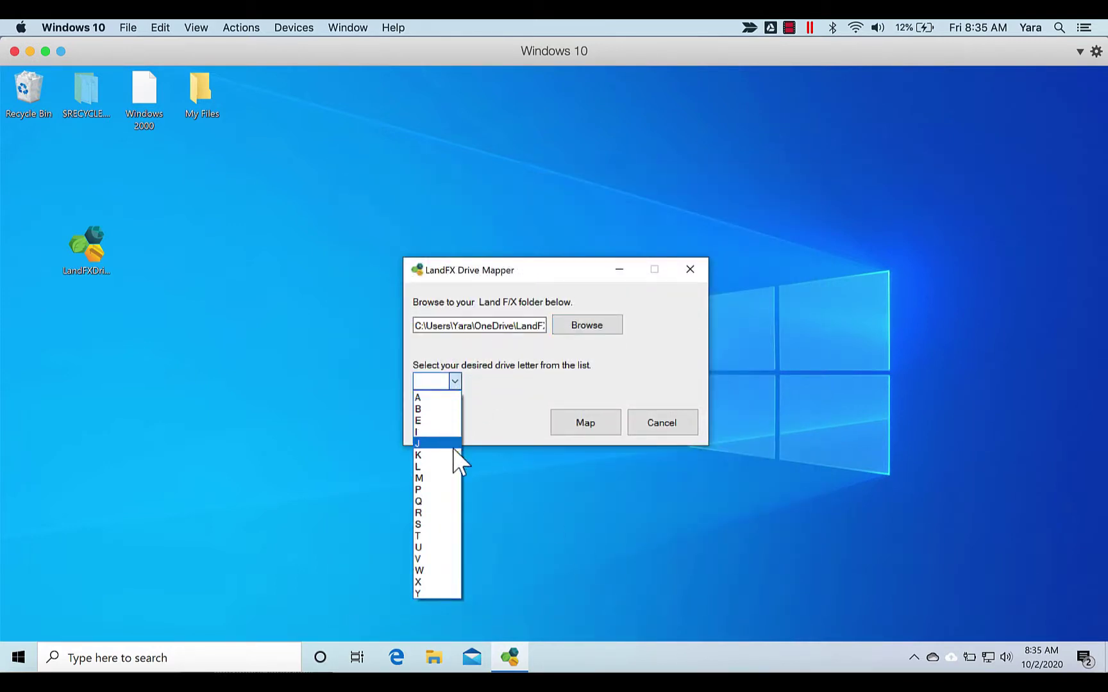
left_click(452, 465)
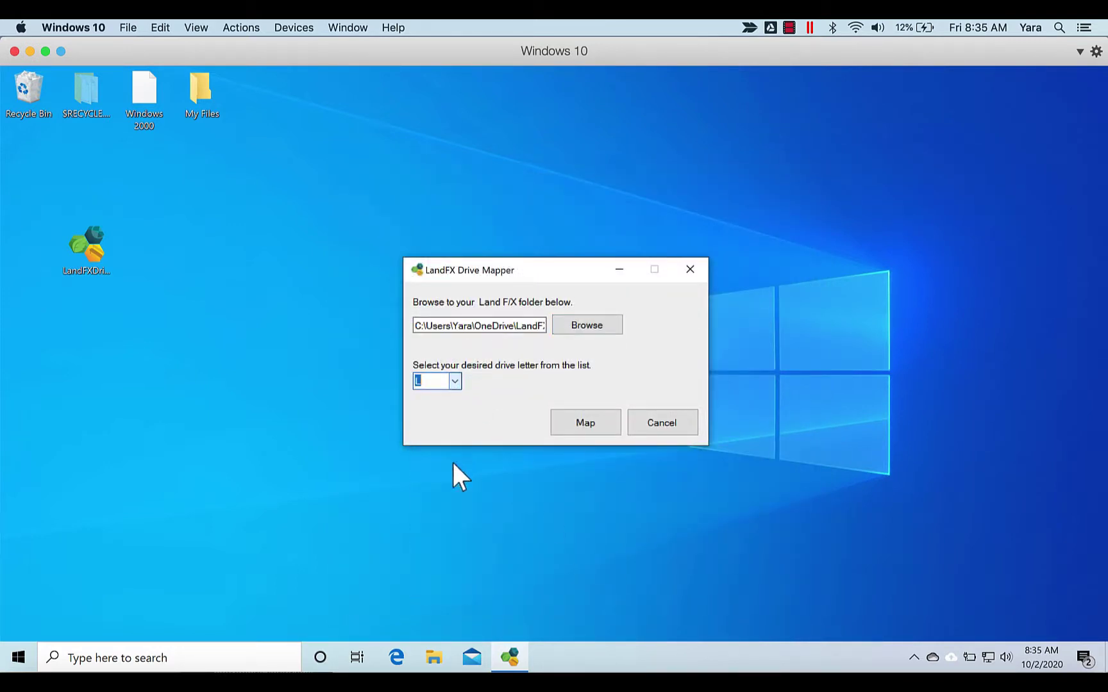
left_click(575, 422)
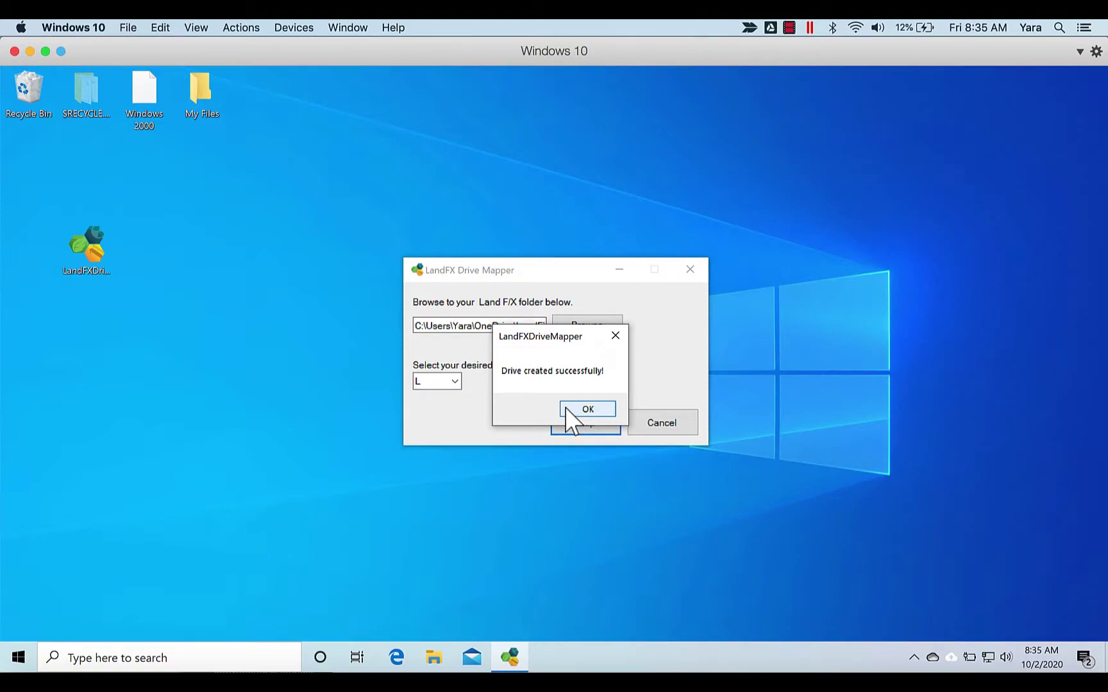
left_click(566, 406)
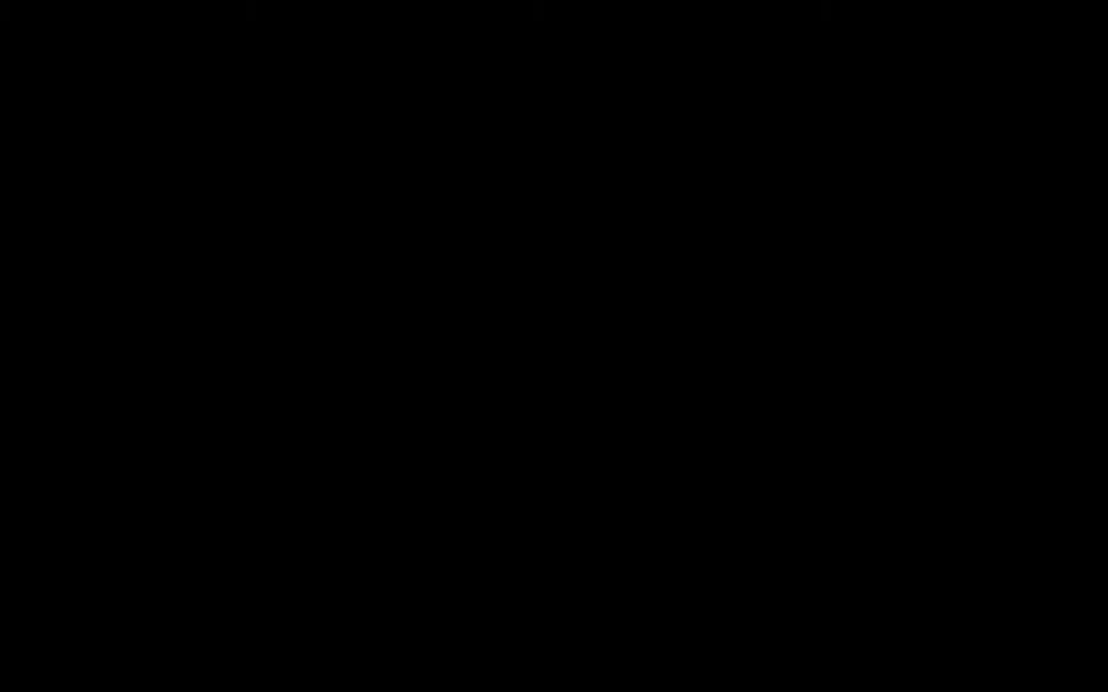